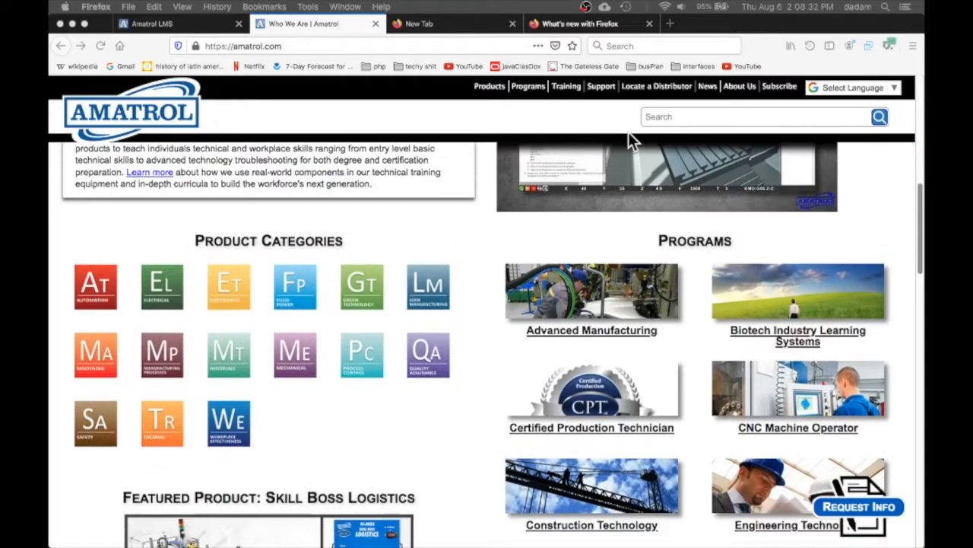
# Browse the Amatrol homepage's product categories, programs and featured news
pyautogui.scroll(-5, 629, 133)
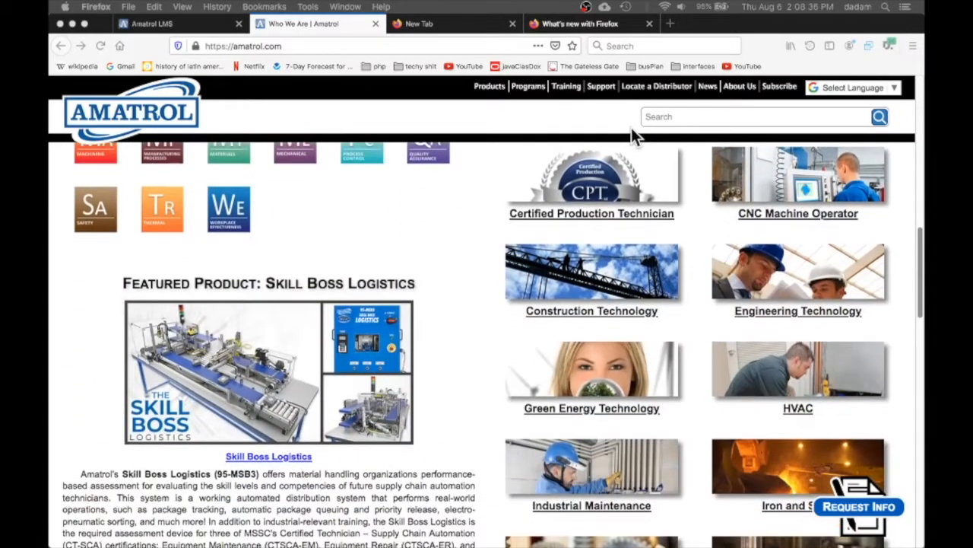
pyautogui.scroll(-8, 631, 127)
pyautogui.scroll(-10, 633, 127)
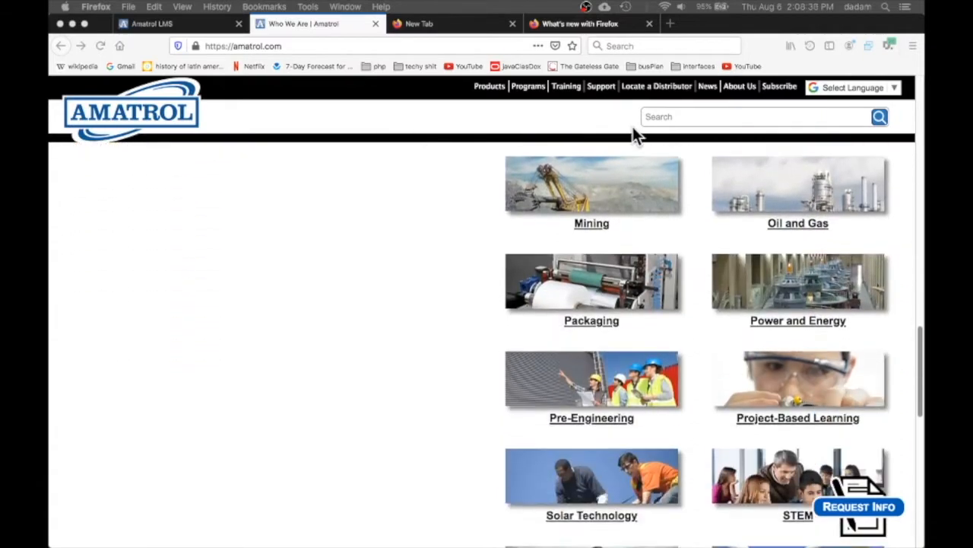
pyautogui.scroll(-7, 637, 133)
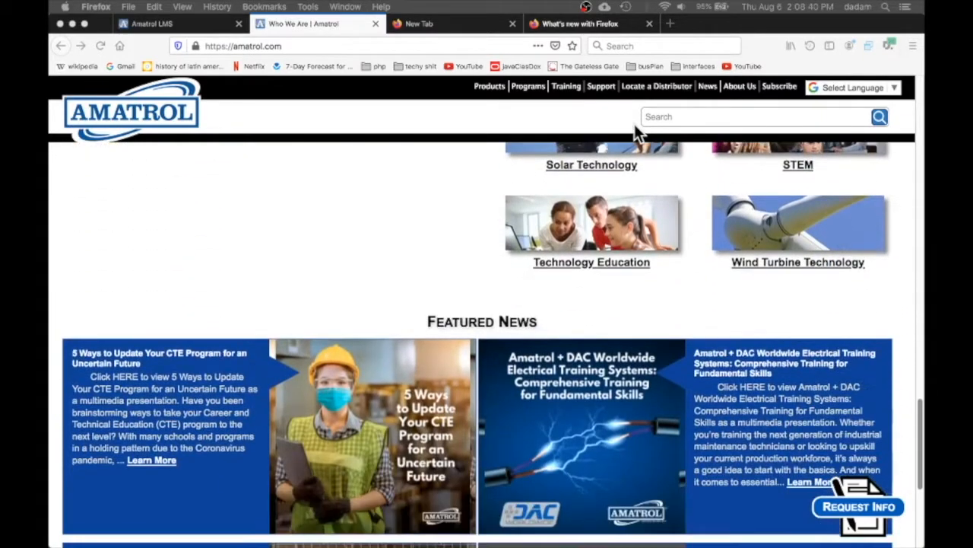
pyautogui.scroll(-2, 634, 124)
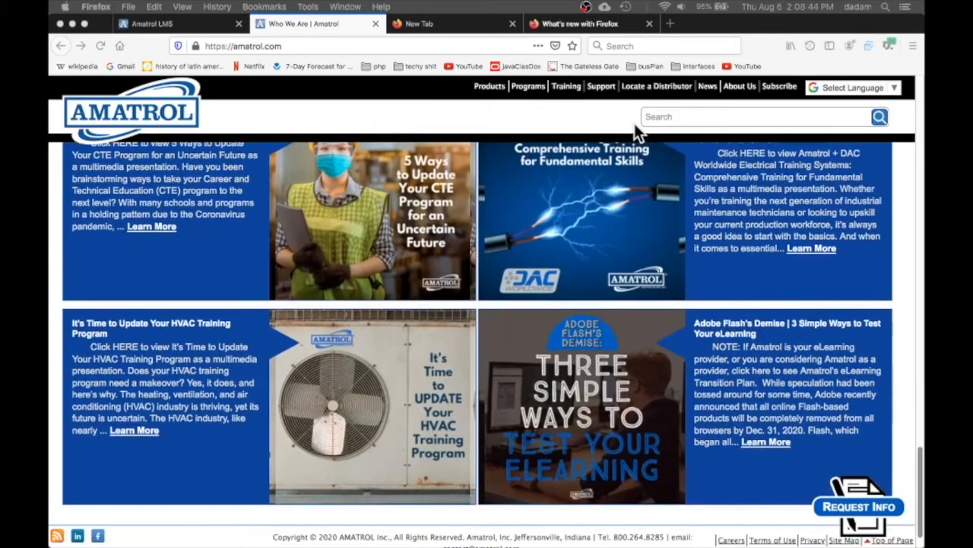
pyautogui.scroll(-1, 634, 123)
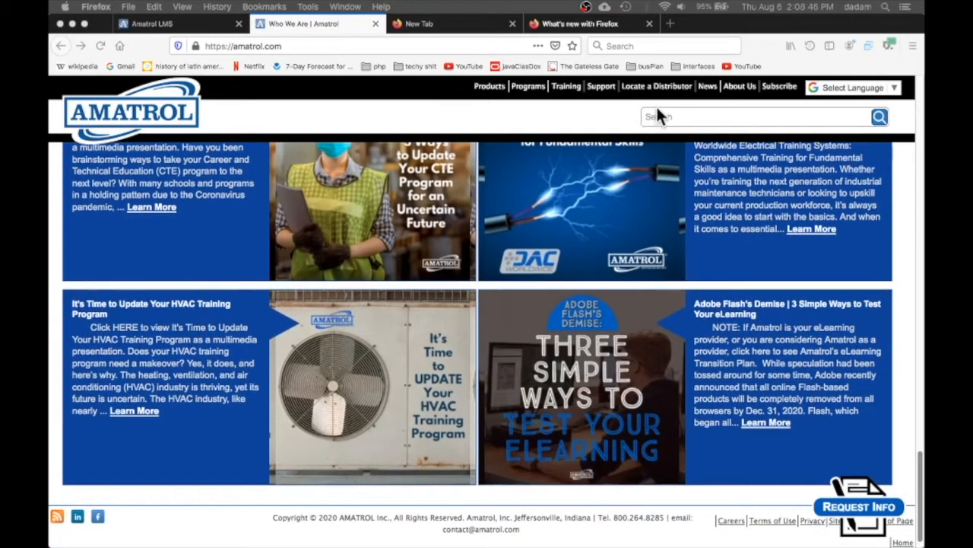
pyautogui.scroll(7, 660, 110)
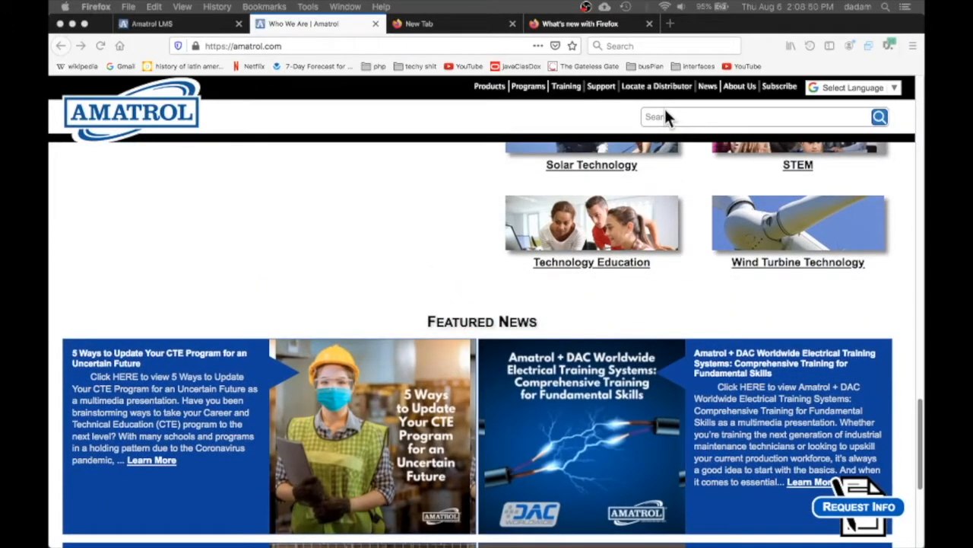
pyautogui.scroll(8, 667, 110)
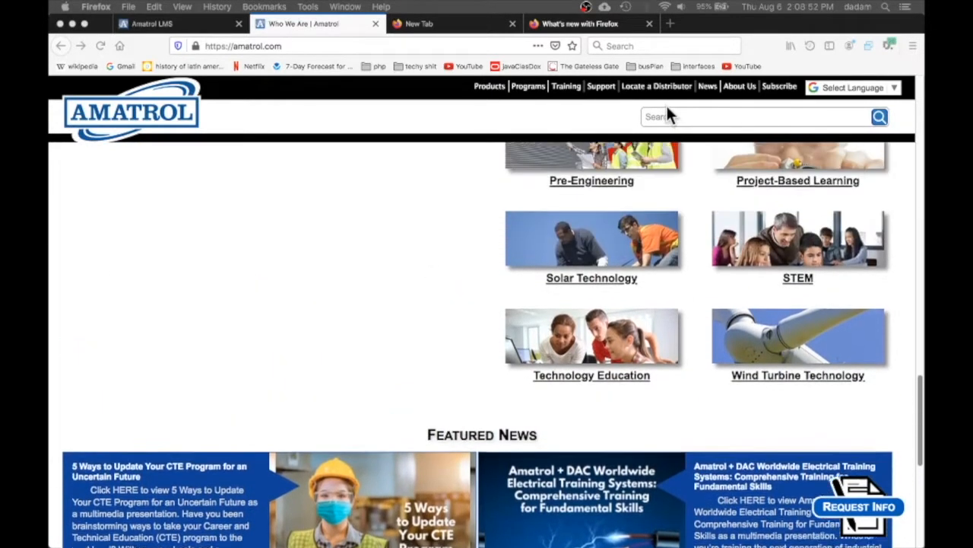
pyautogui.scroll(12, 667, 112)
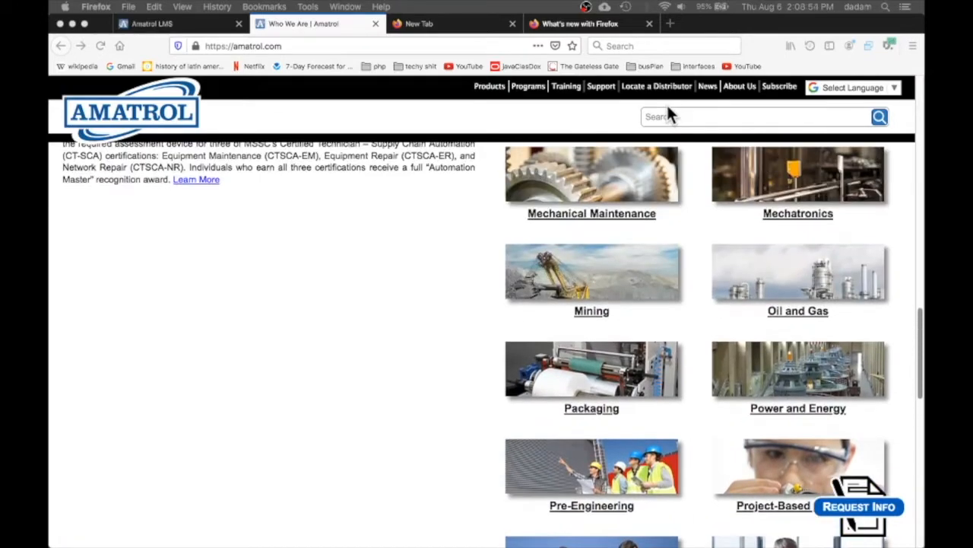
pyautogui.scroll(18, 667, 110)
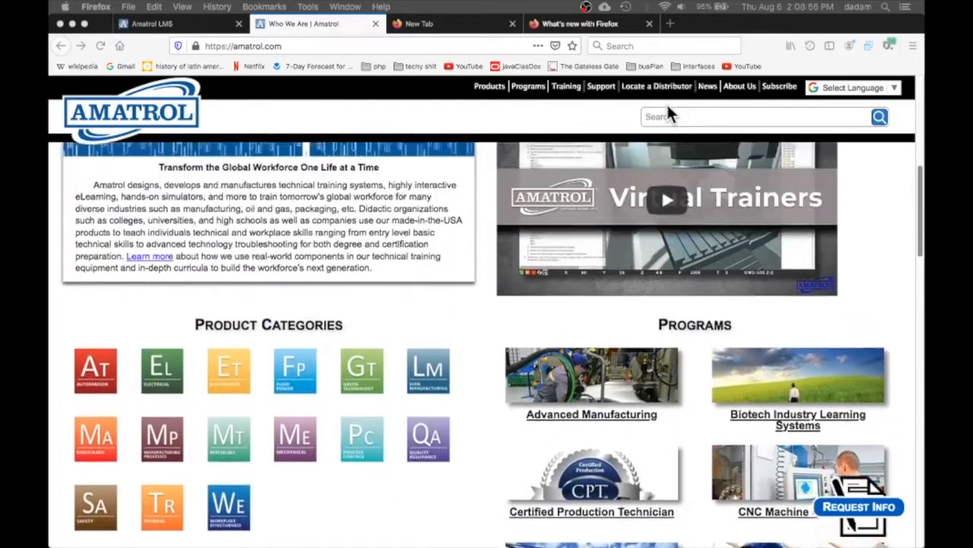
pyautogui.scroll(1, 669, 107)
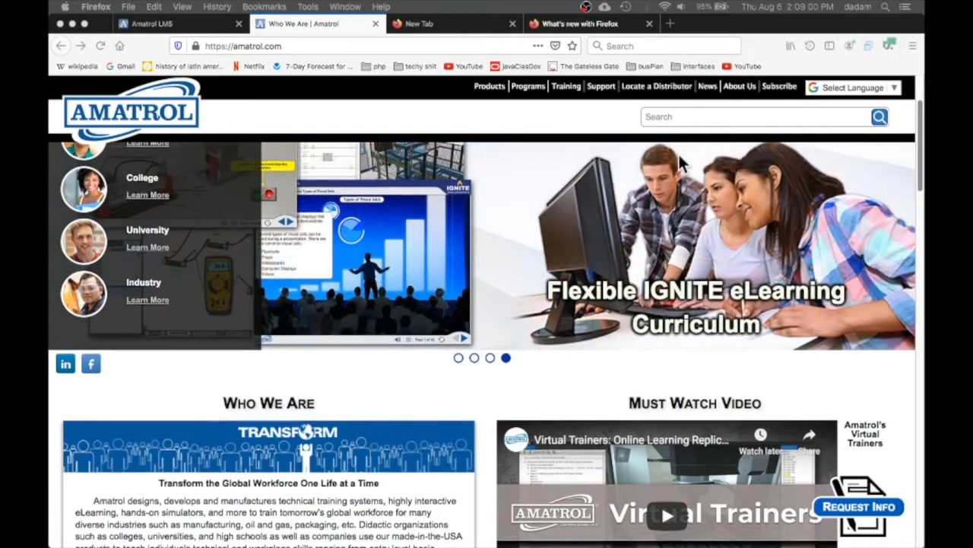
pyautogui.scroll(1, 677, 155)
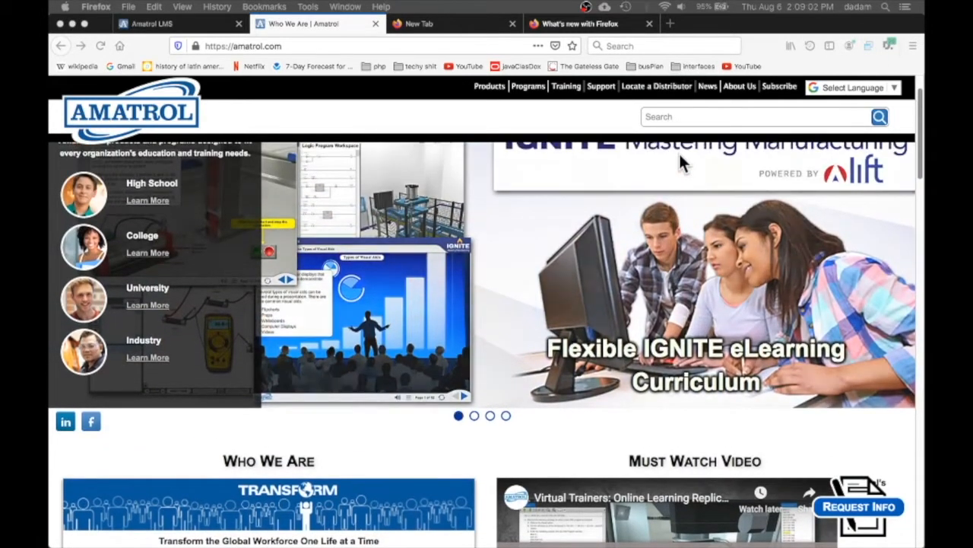
pyautogui.scroll(1, 679, 156)
pyautogui.scroll(1, 679, 154)
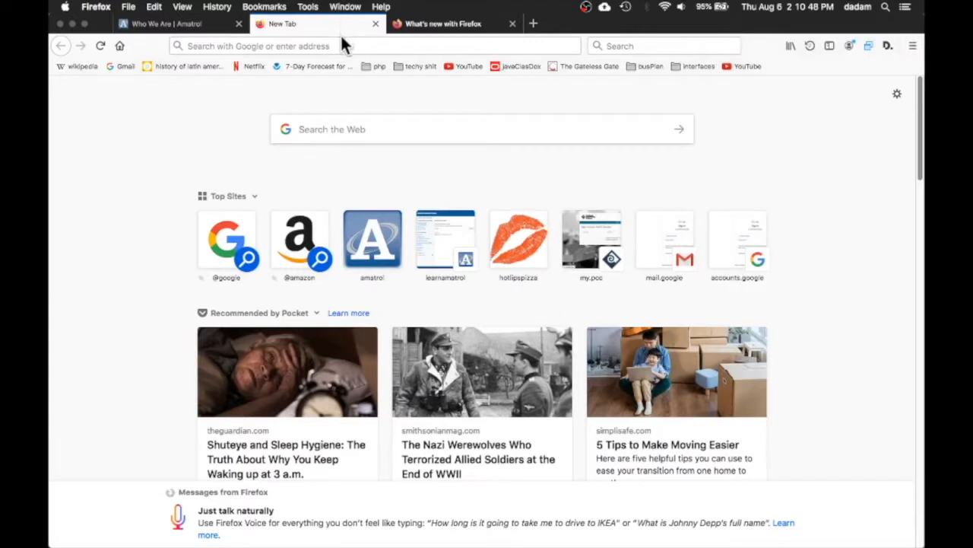
# Open learnamatrol.com in the new tab and log in to the Amatrol LMS with the saved account credentials
pyautogui.click(337, 47)
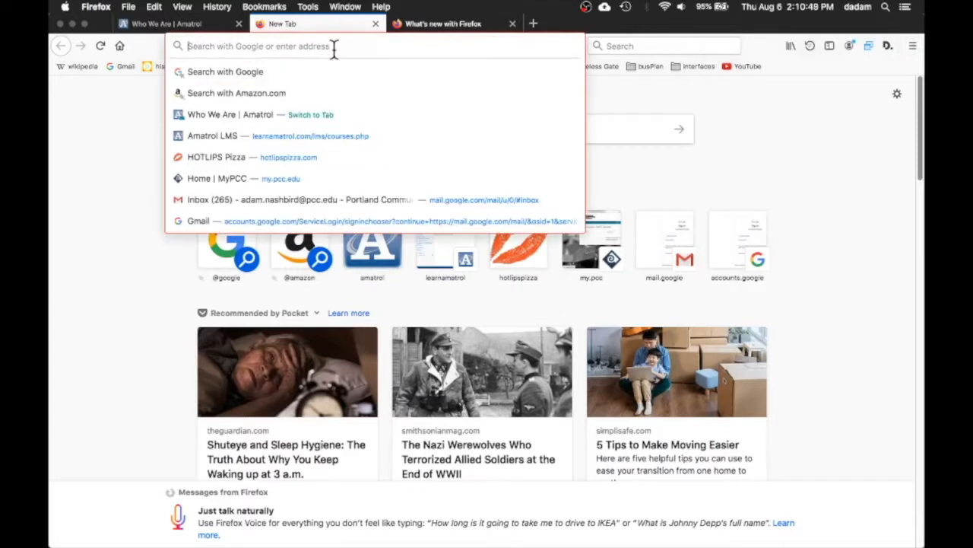
pyautogui.write('learnamatr')
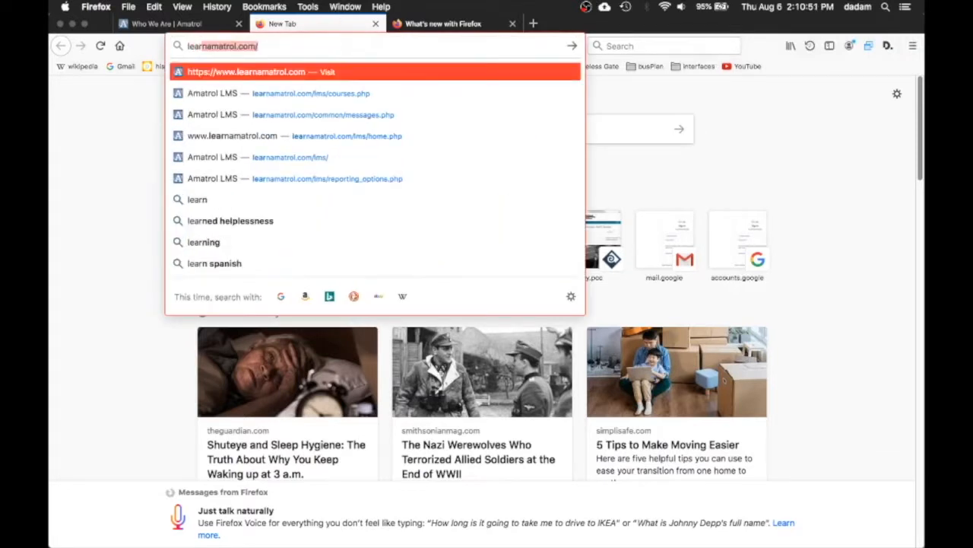
pyautogui.write('ol.com')
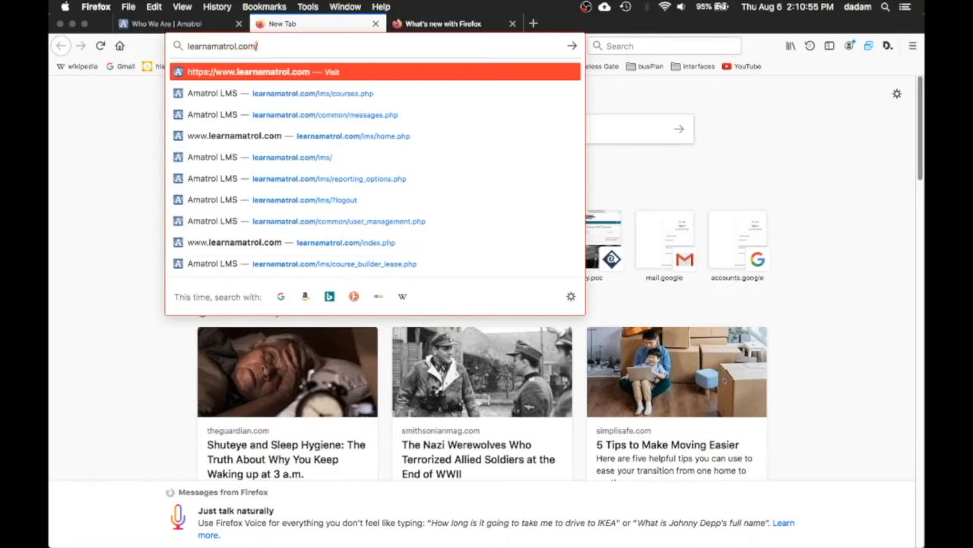
pyautogui.press('Return')
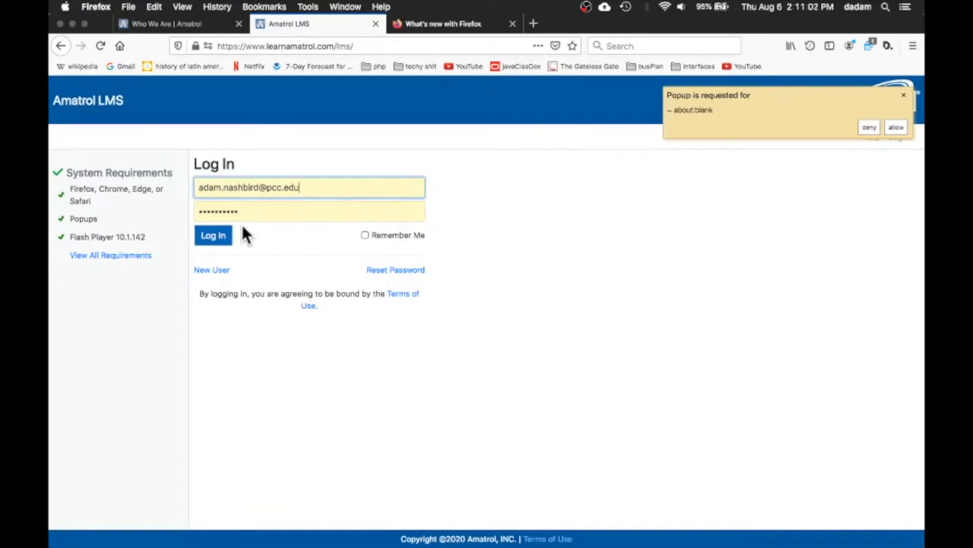
pyautogui.click(218, 242)
pyautogui.click(207, 239)
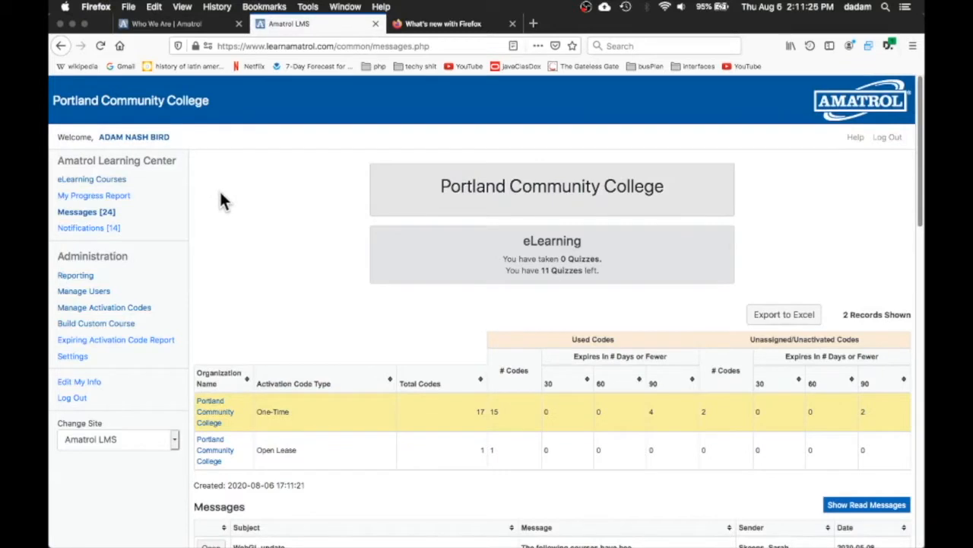
# Highlight the organization name and the sidebar's learning-center and administration links on the dashboard
pyautogui.moveTo(422, 187); pyautogui.dragTo(687, 181)
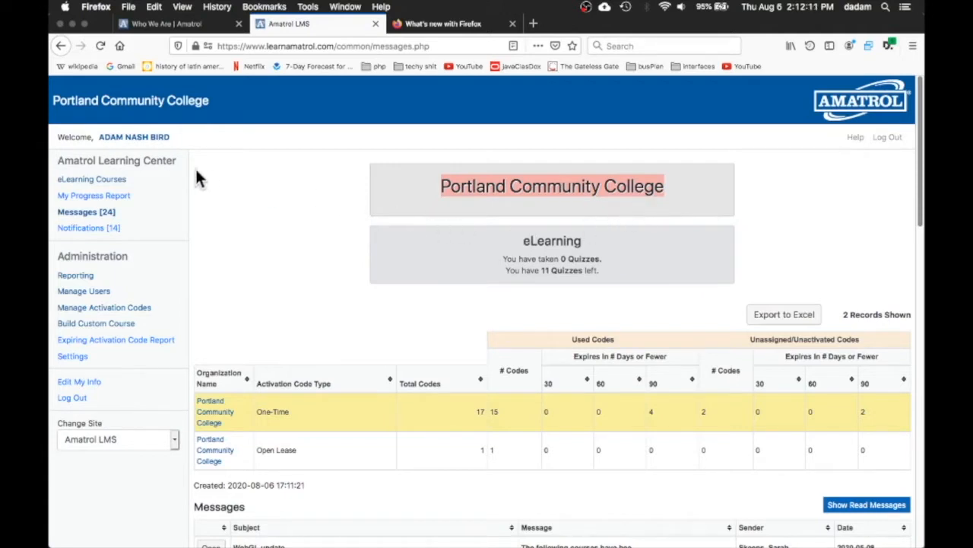
pyautogui.moveTo(141, 185); pyautogui.dragTo(51, 192)
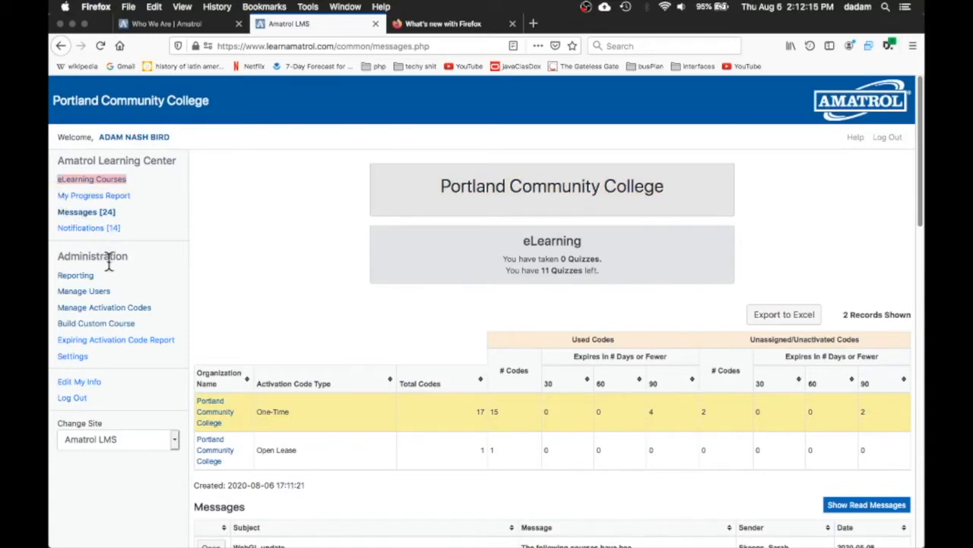
pyautogui.moveTo(113, 282); pyautogui.dragTo(52, 272)
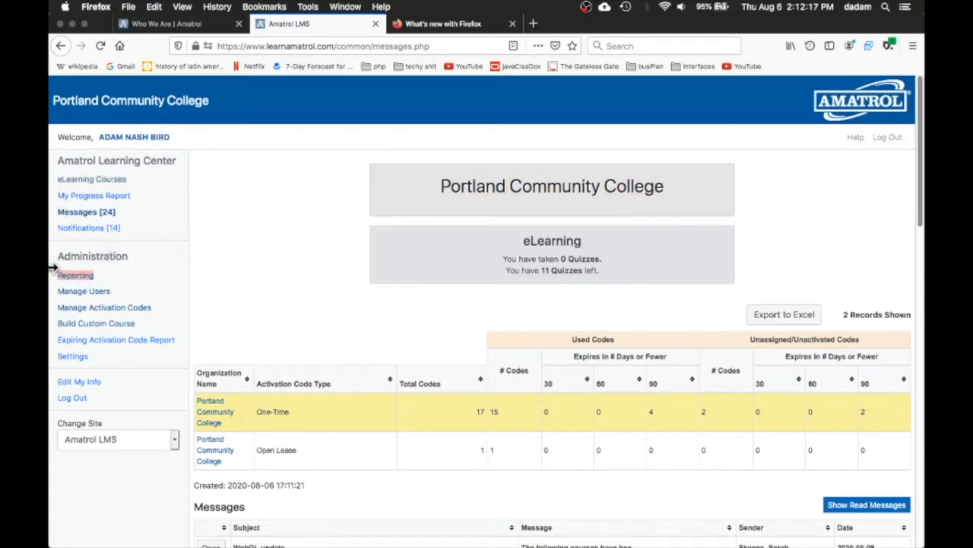
pyautogui.moveTo(126, 295); pyautogui.dragTo(53, 295)
pyautogui.moveTo(161, 316); pyautogui.dragTo(56, 303)
pyautogui.moveTo(141, 324); pyautogui.dragTo(61, 327)
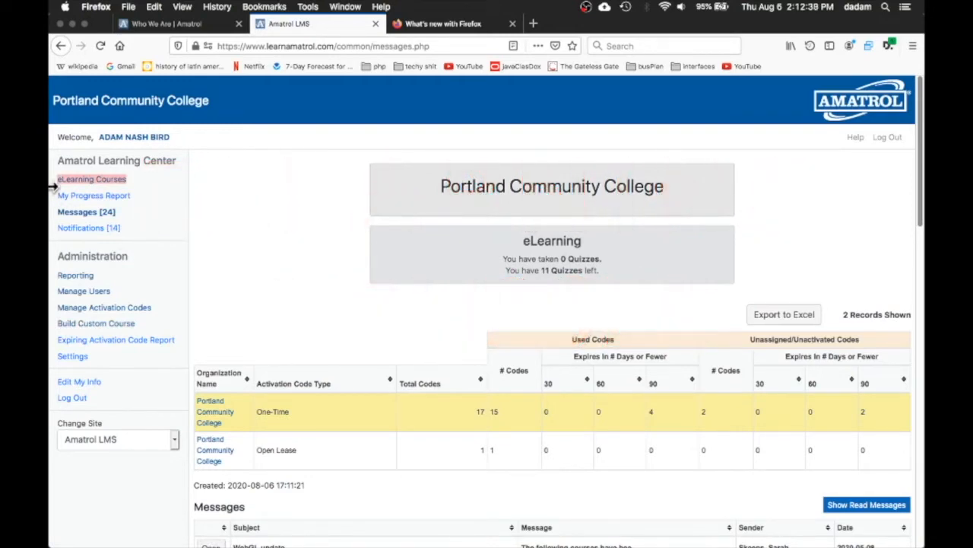
# Open eLearning Courses and expand Main Library Content, Industry 4.0 Fundamentals, Course 1 and its Introduction to Advanced Manufacturing lesson objectives
pyautogui.click(112, 181)
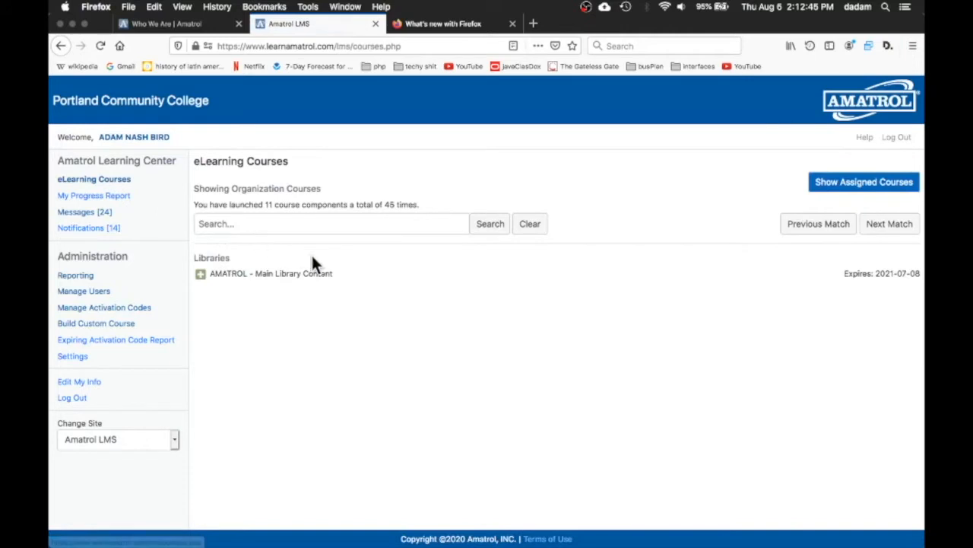
pyautogui.click(206, 279)
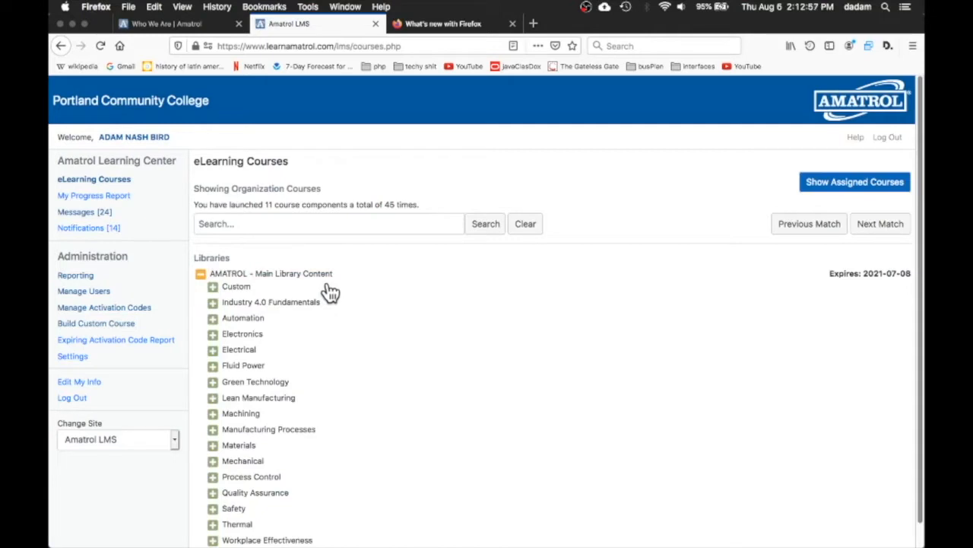
pyautogui.scroll(-1, 425, 303)
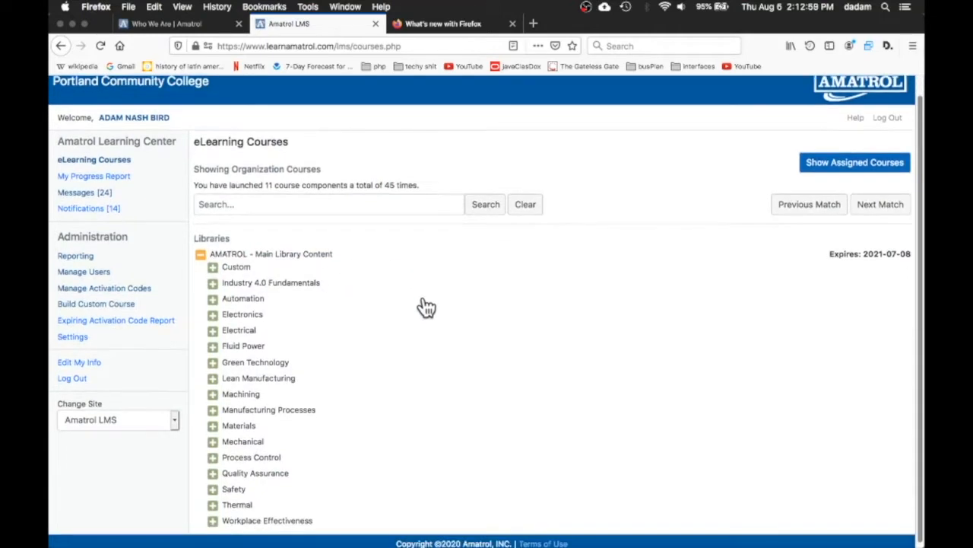
pyautogui.click(240, 280)
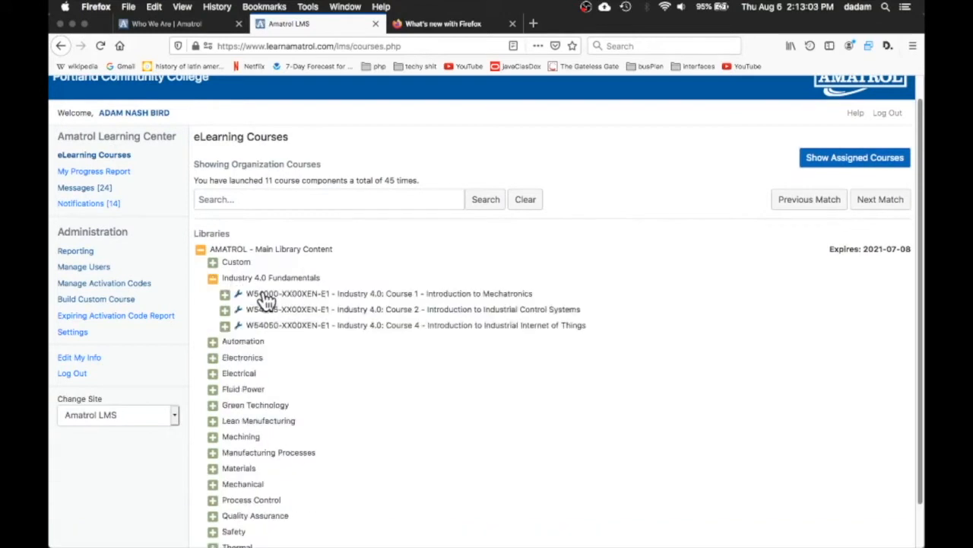
pyautogui.click(266, 297)
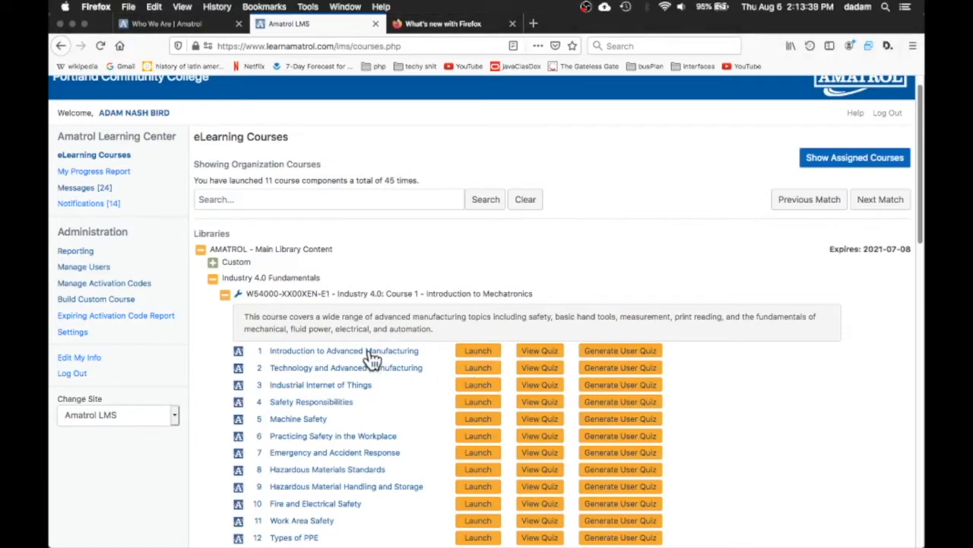
pyautogui.click(369, 353)
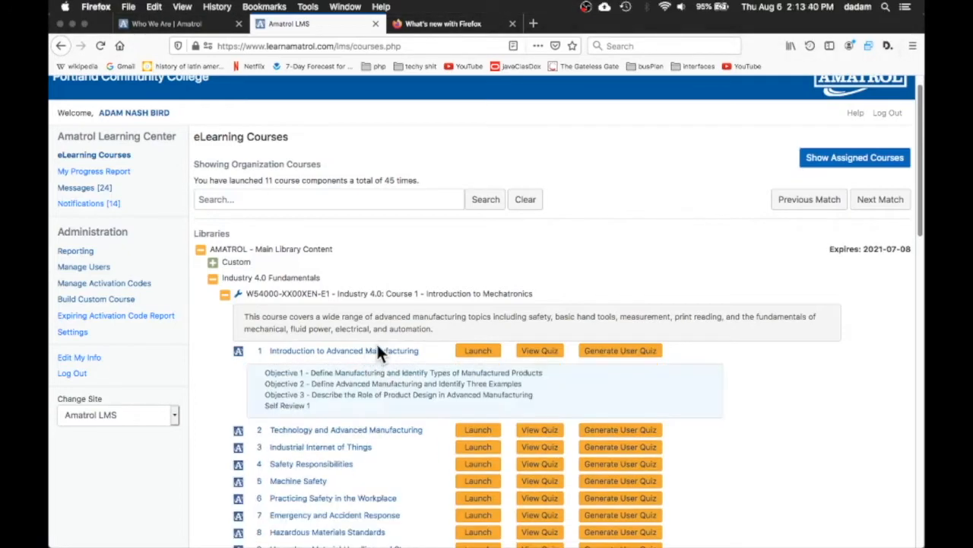
pyautogui.moveTo(263, 372); pyautogui.dragTo(456, 403)
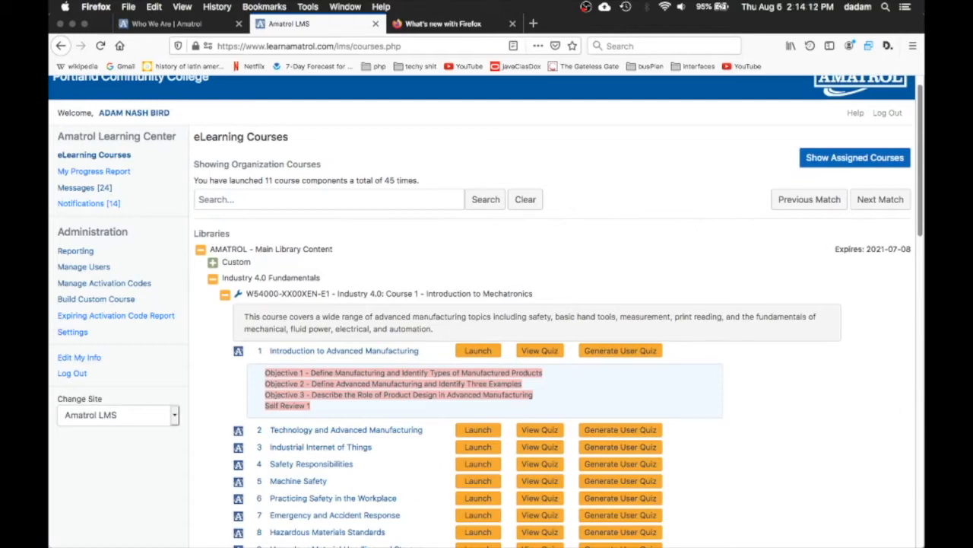
# Scroll through the lesson list of Industry 4.0 Course 1 - Introduction to Mechatronics
pyautogui.moveTo(68, 545)
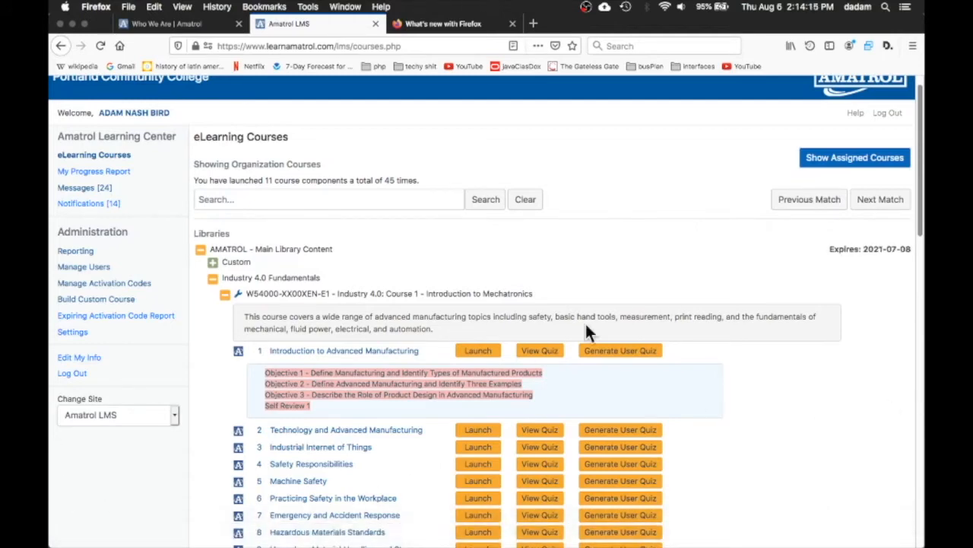
pyautogui.scroll(-1, 585, 323)
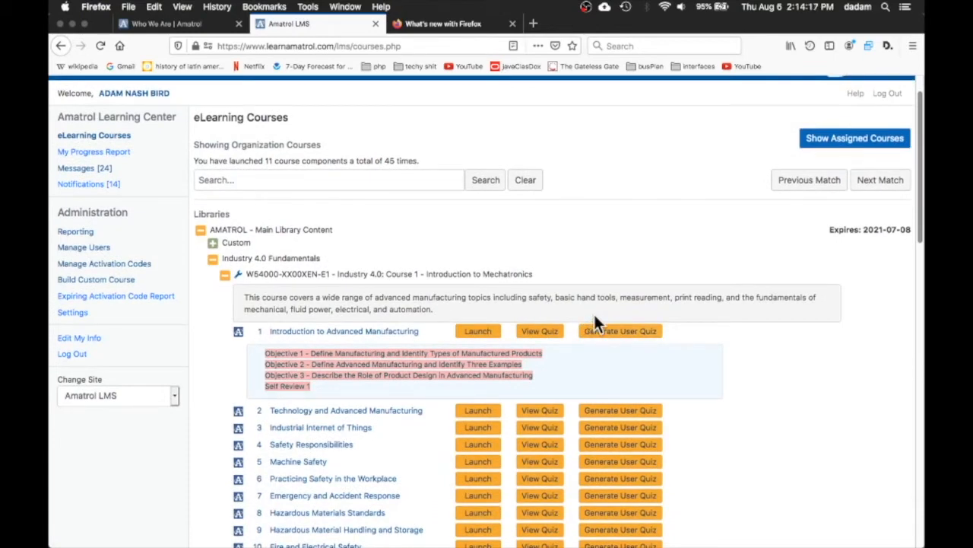
pyautogui.scroll(-5, 596, 314)
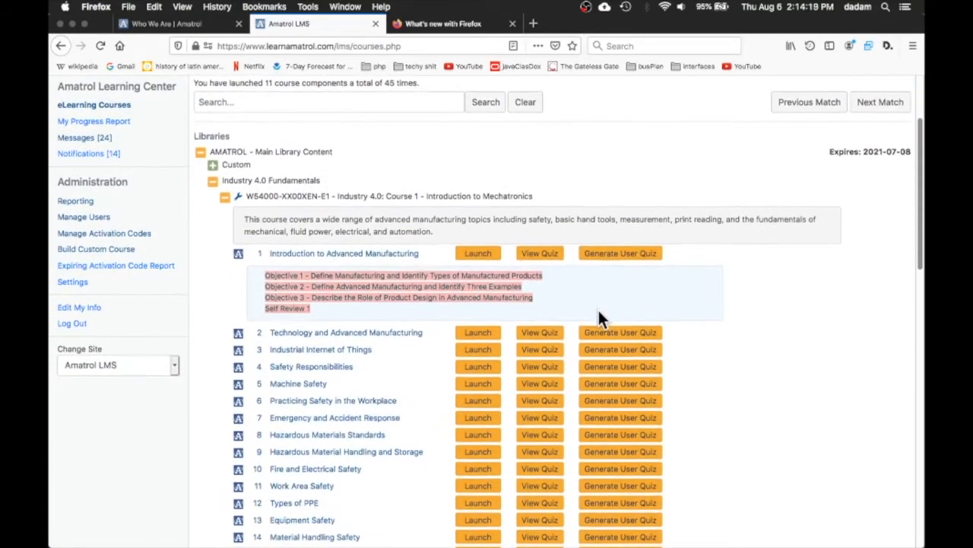
pyautogui.scroll(-3, 602, 311)
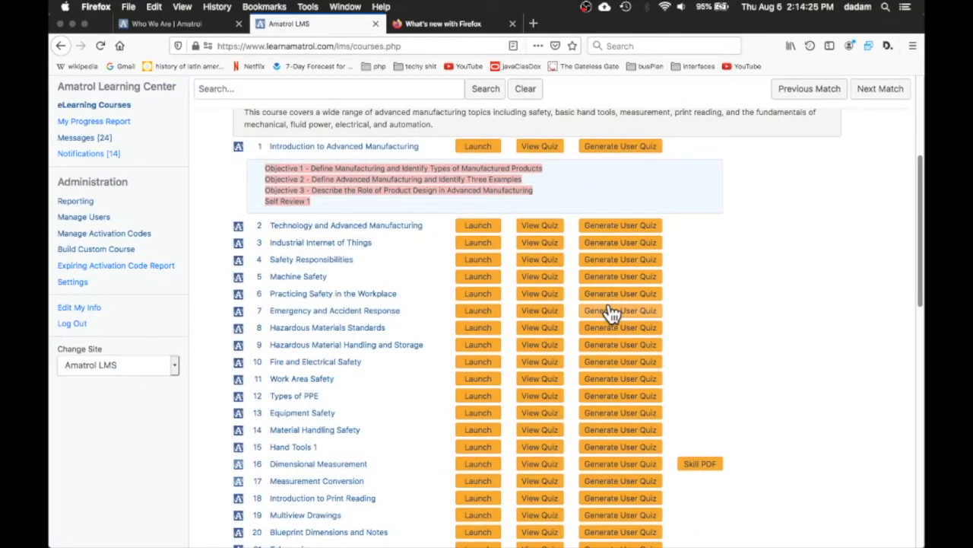
pyautogui.scroll(-1, 612, 312)
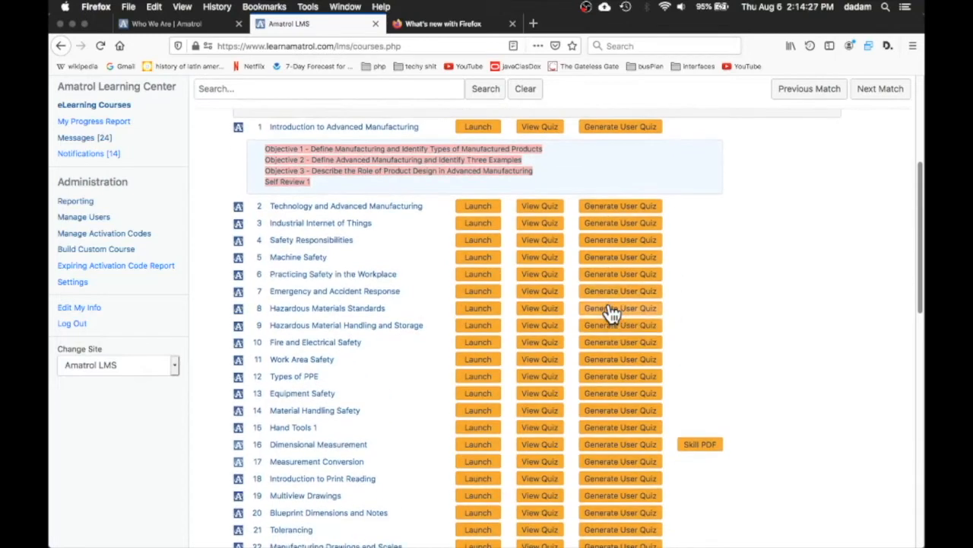
pyautogui.scroll(-1, 613, 312)
pyautogui.scroll(3, 609, 303)
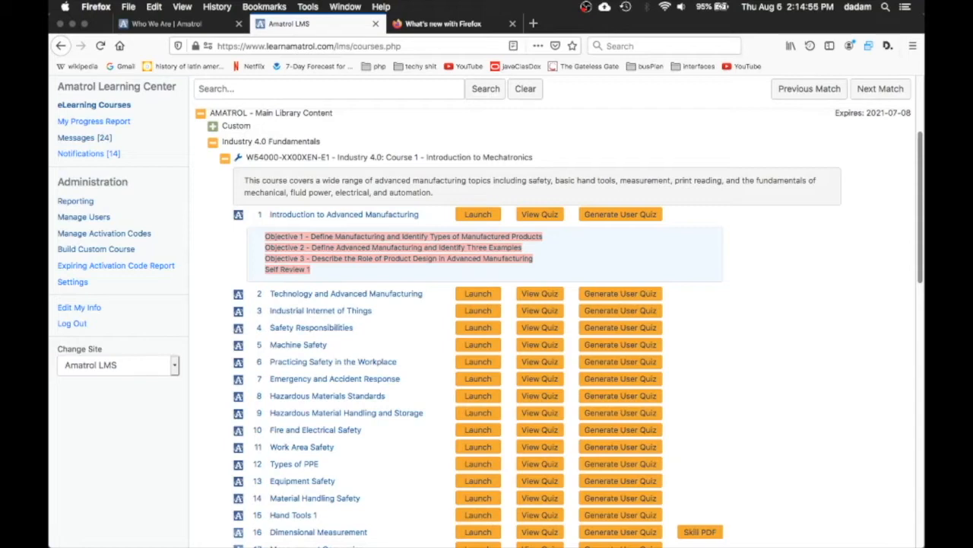
# Search the eLearning course library for torque and scroll back up through the matching lessons
pyautogui.click(357, 91)
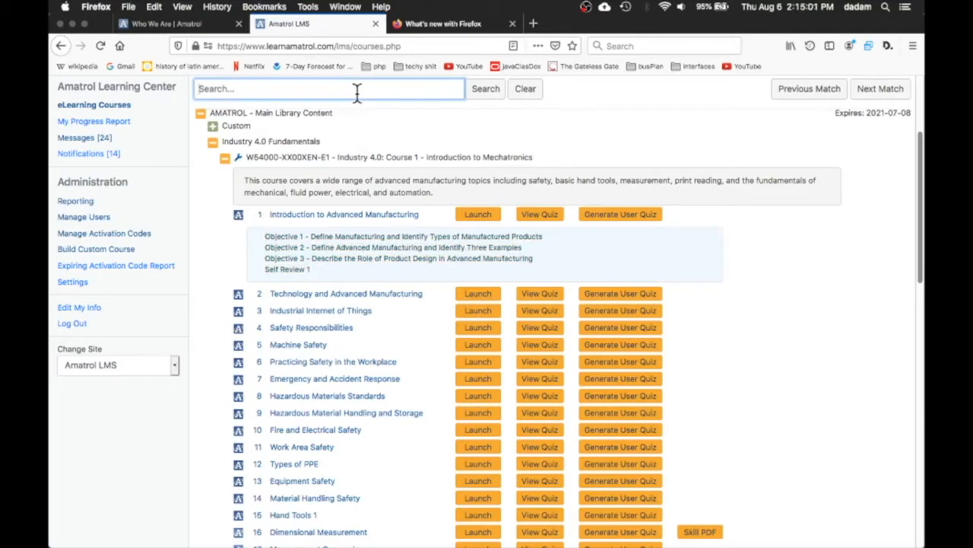
pyautogui.write('torque')
pyautogui.press('Return')
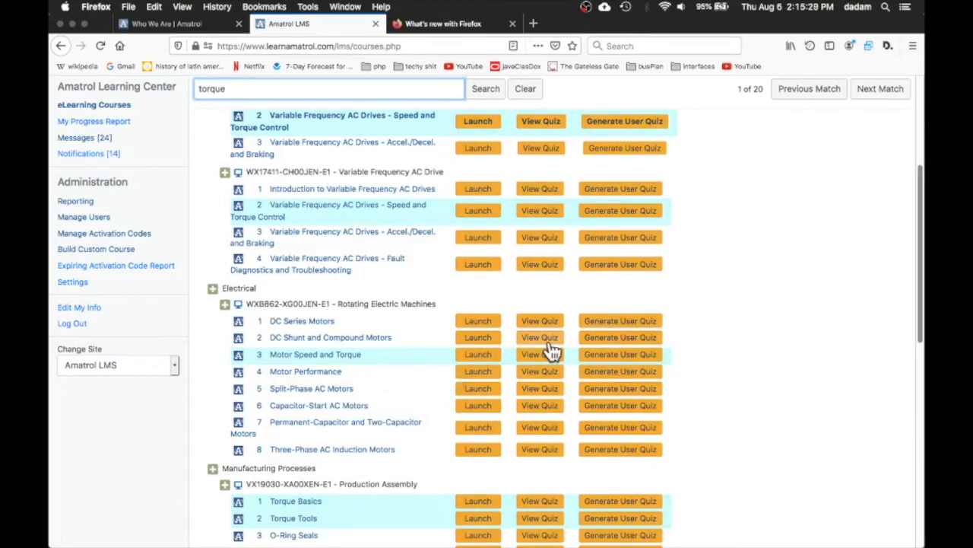
pyautogui.scroll(3, 532, 365)
pyautogui.scroll(1, 533, 364)
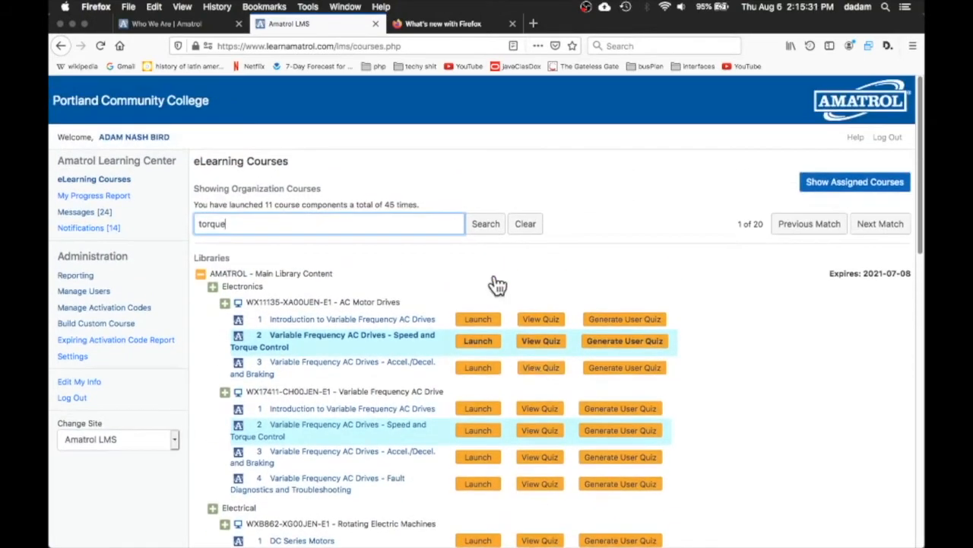
# Clear the search, then expand Main Library Content and the Electrical category to browse its courses
pyautogui.click(529, 225)
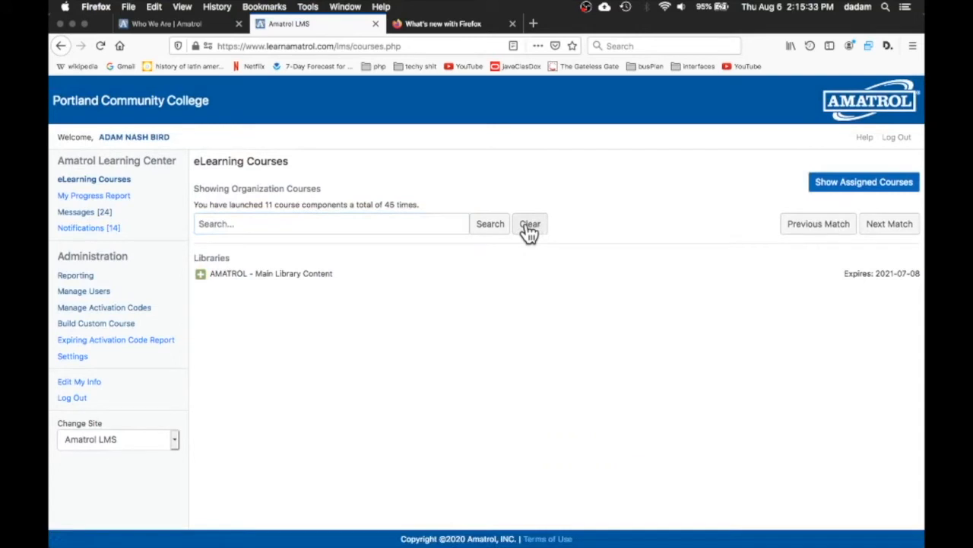
pyautogui.click(232, 275)
pyautogui.click(239, 351)
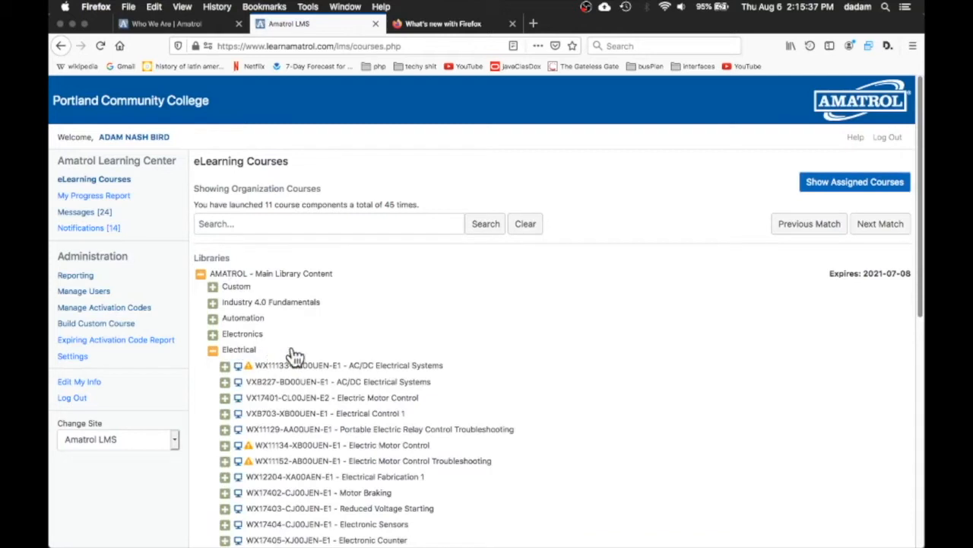
pyautogui.scroll(-1, 502, 354)
pyautogui.scroll(-3, 509, 354)
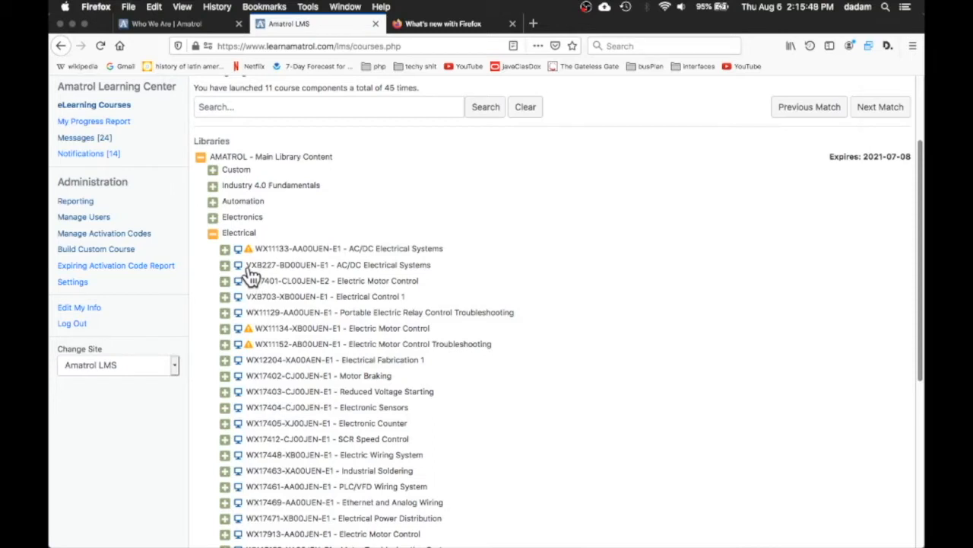
# Search the library for VX, then expand Main Library Content and the Electrical category again
pyautogui.click(357, 108)
pyautogui.write('VX')
pyautogui.press('Return')
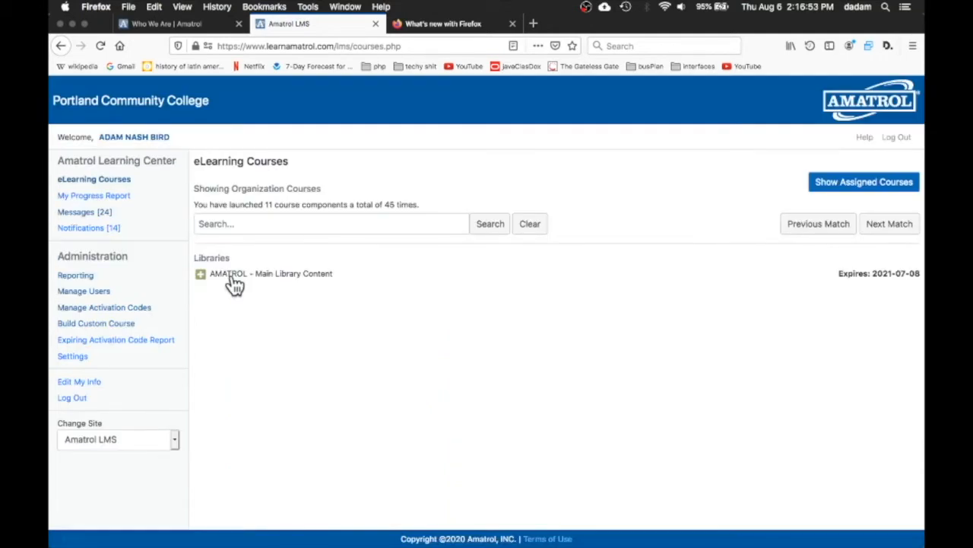
pyautogui.click(234, 278)
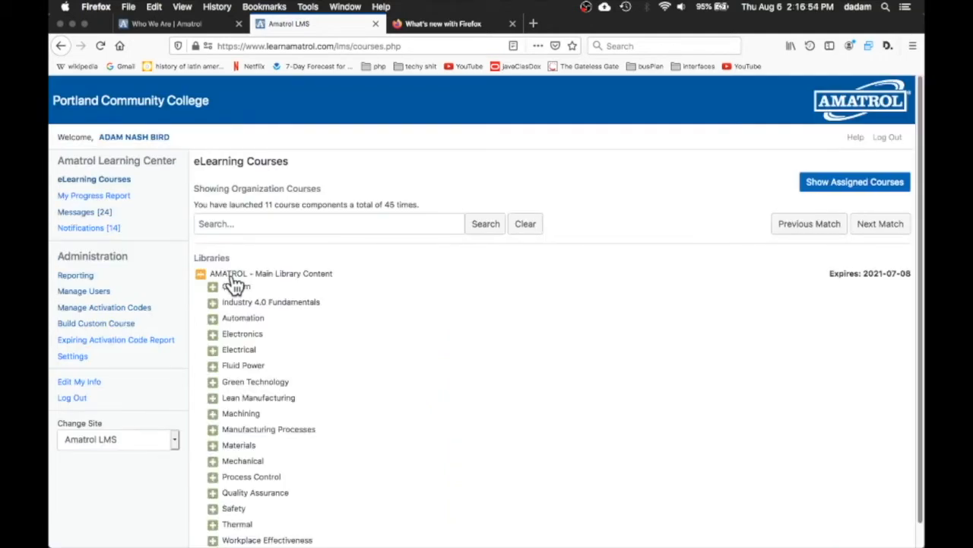
pyautogui.click(238, 350)
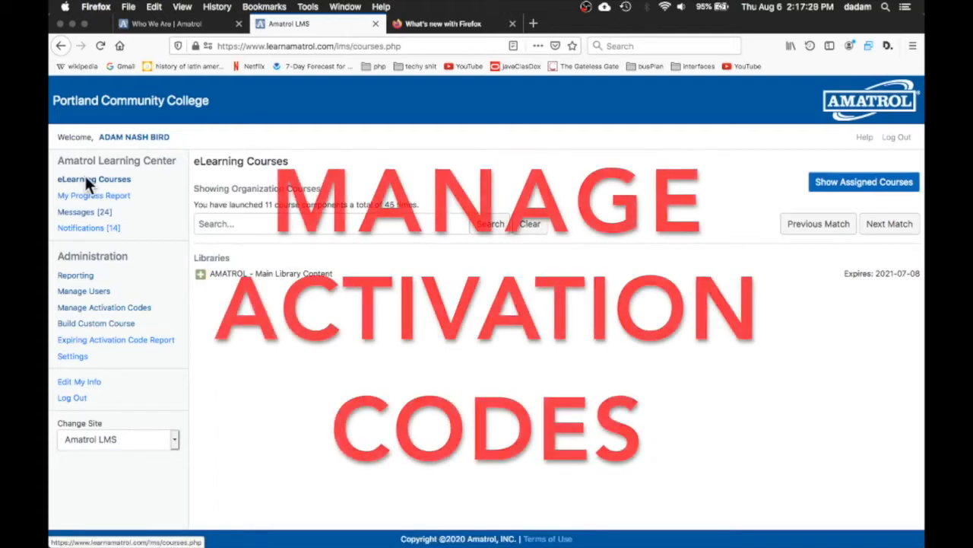
# Open Manage Activation Codes and show all activation codes for the organization
pyautogui.click(138, 310)
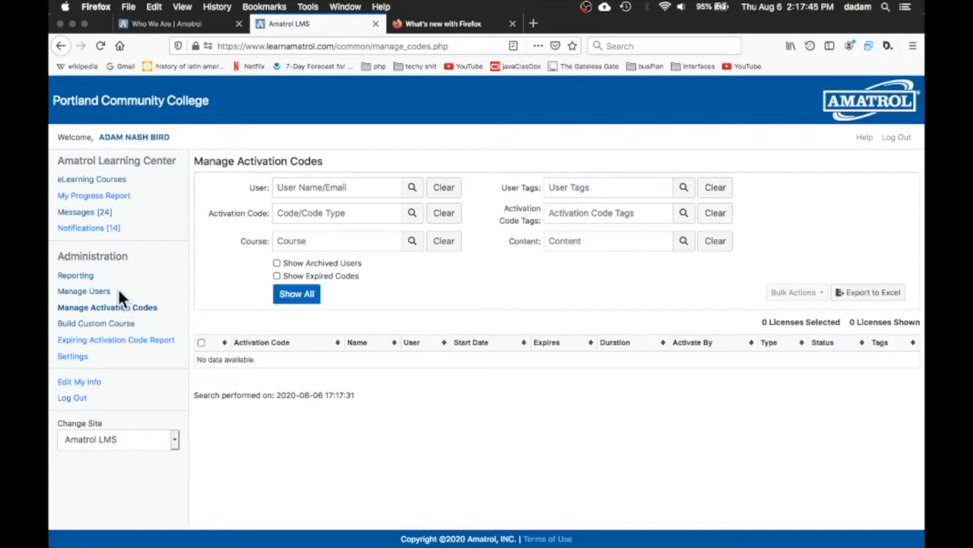
pyautogui.click(101, 307)
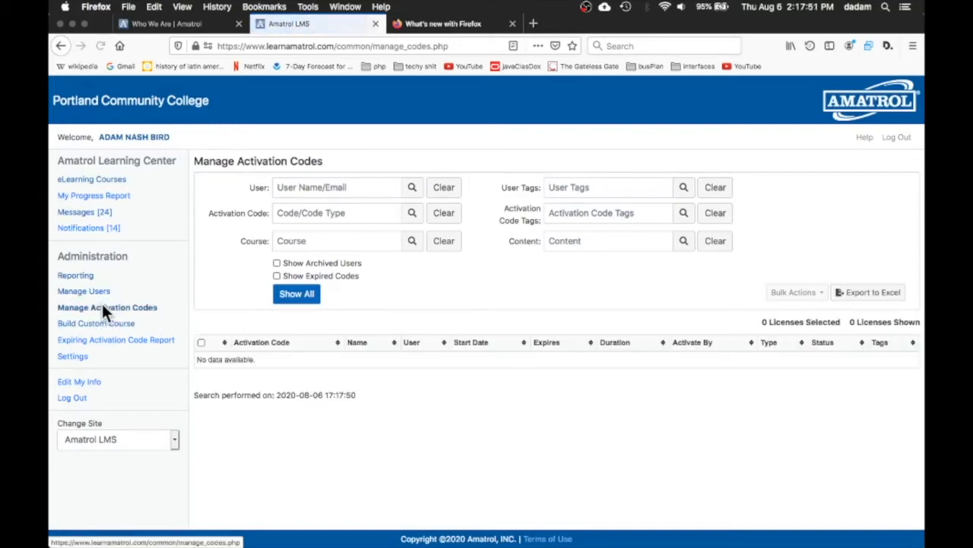
pyautogui.click(296, 300)
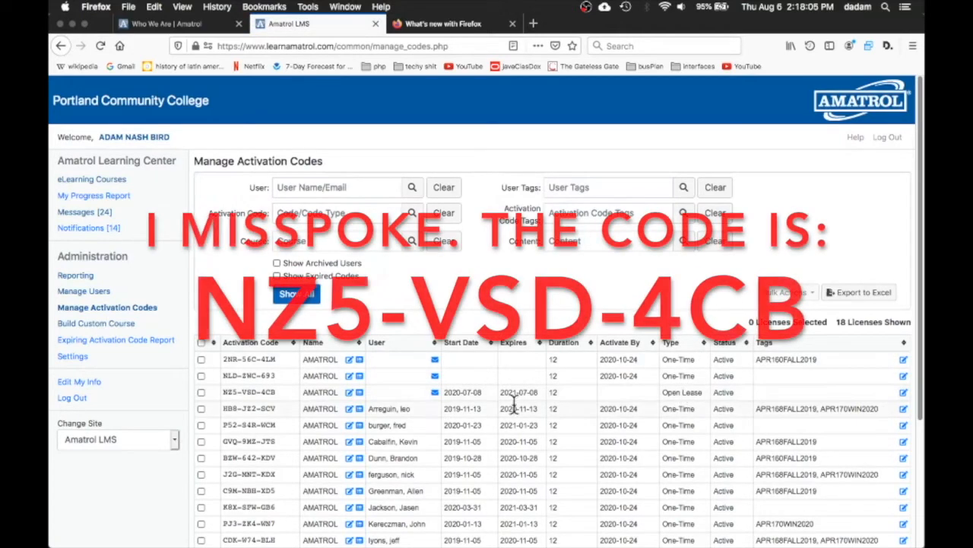
# Select the Open Lease activation code and start emailing it, placing the cursor in the recipients box
pyautogui.moveTo(276, 392); pyautogui.dragTo(226, 392)
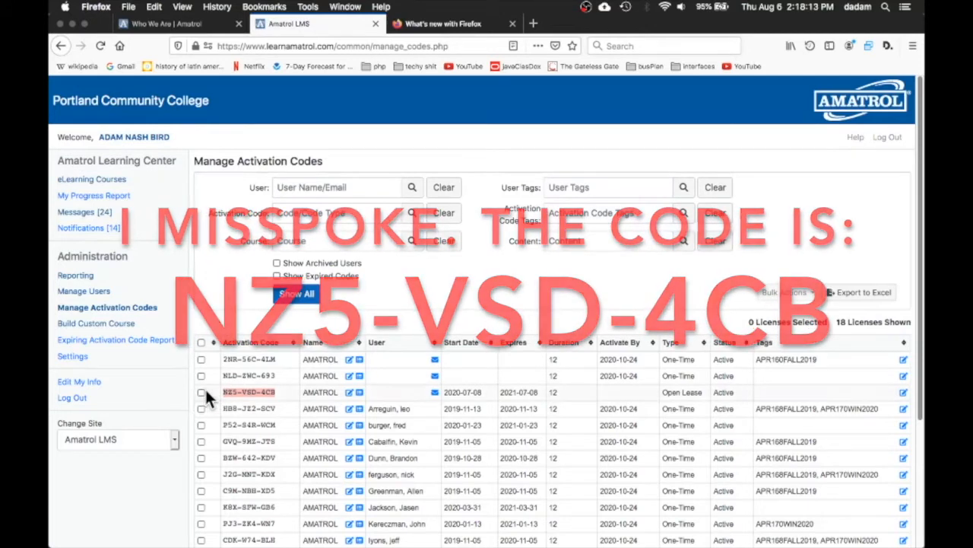
pyautogui.click(200, 391)
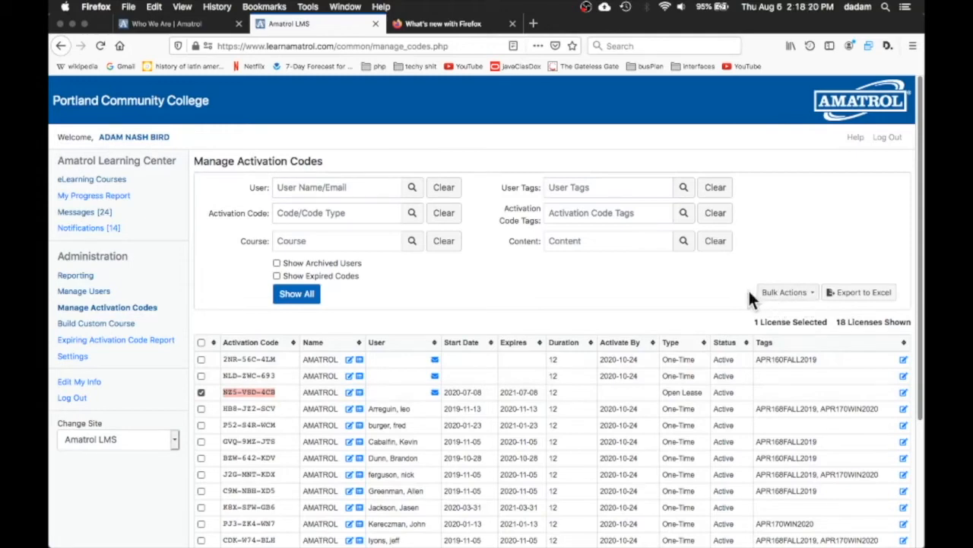
pyautogui.click(805, 297)
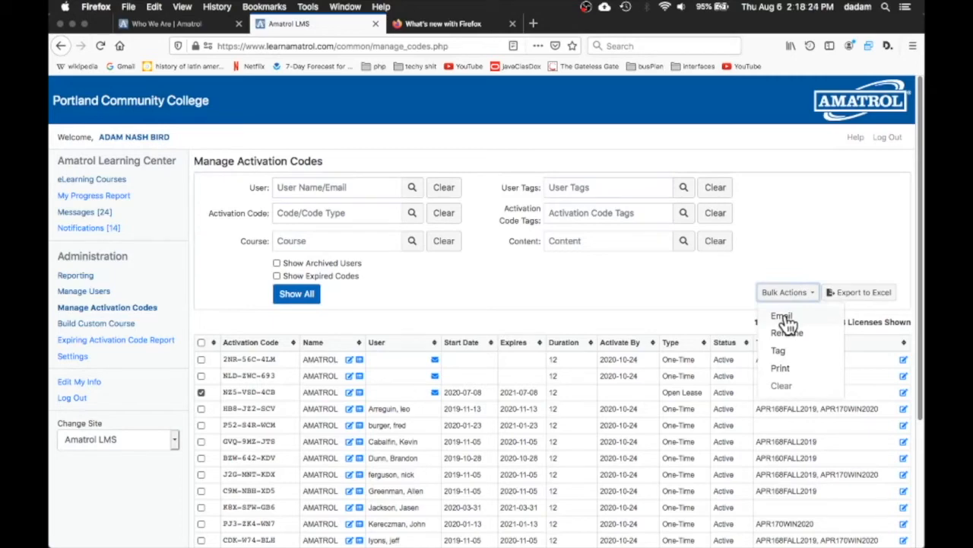
pyautogui.click(783, 317)
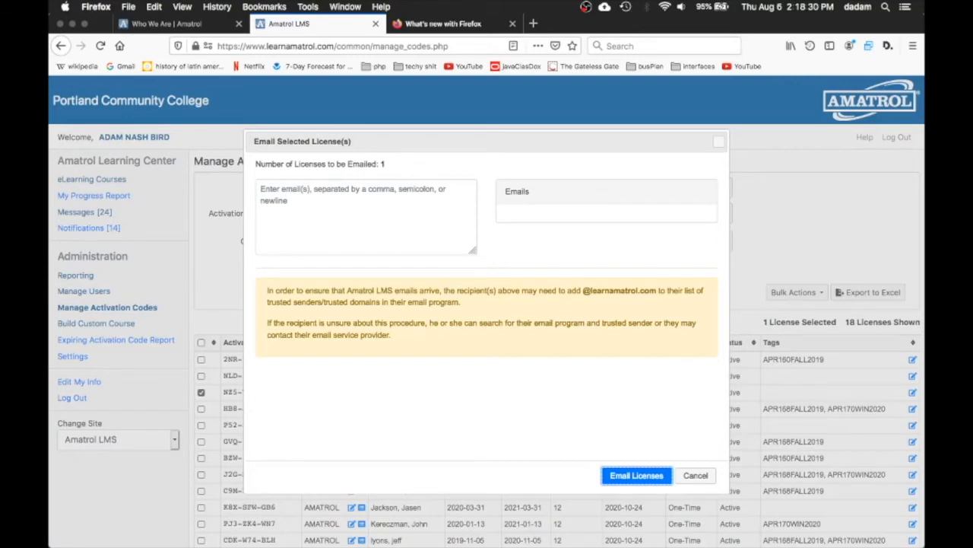
pyautogui.click(407, 230)
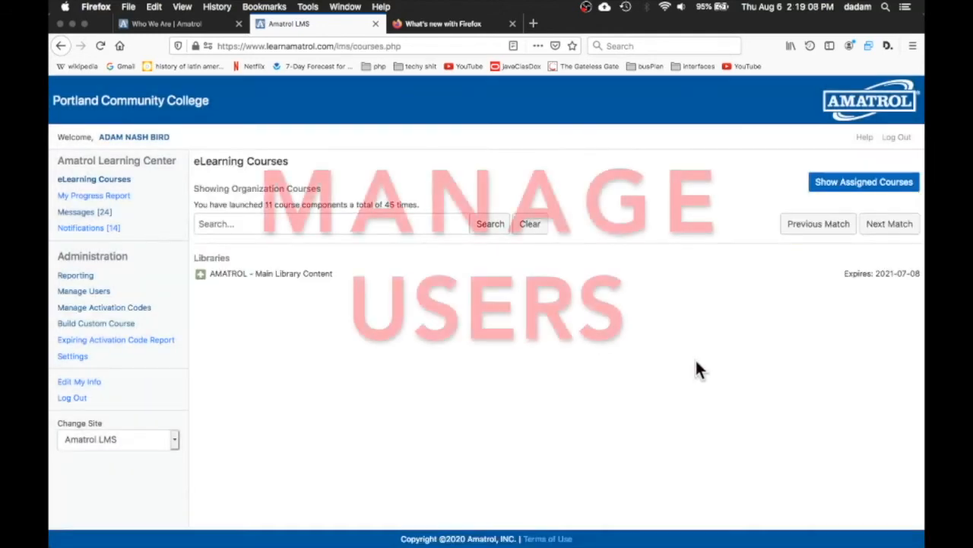
# Open Manage Users and show all users of the organization
pyautogui.moveTo(113, 292); pyautogui.dragTo(50, 290)
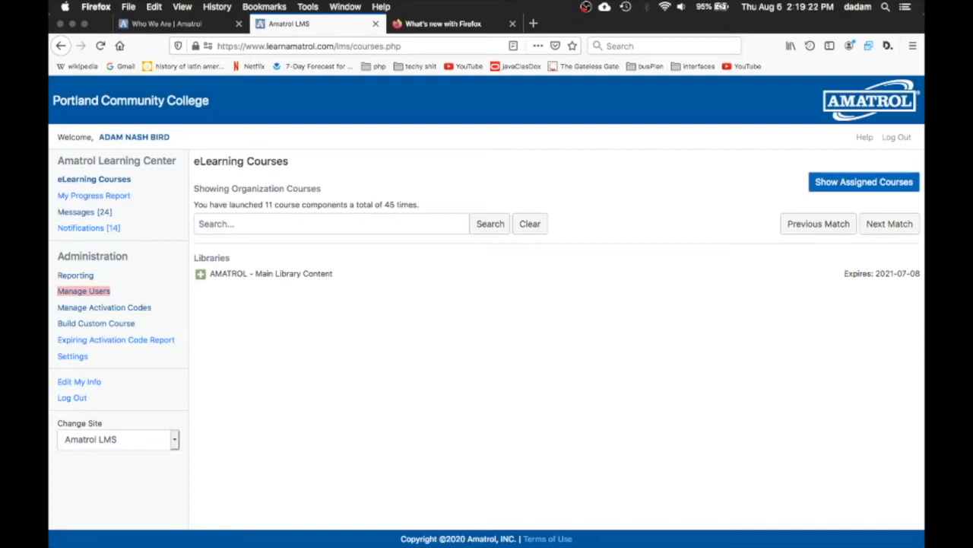
pyautogui.click(90, 291)
pyautogui.click(296, 239)
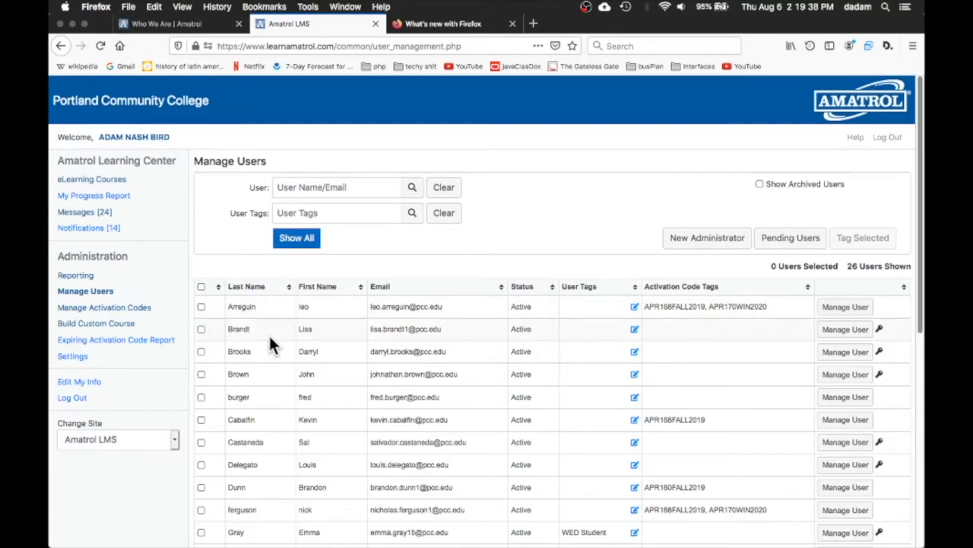
# Scroll through the user list and open the Tag Selected dialog for the checked user
pyautogui.scroll(-3, 268, 334)
pyautogui.scroll(-5, 271, 334)
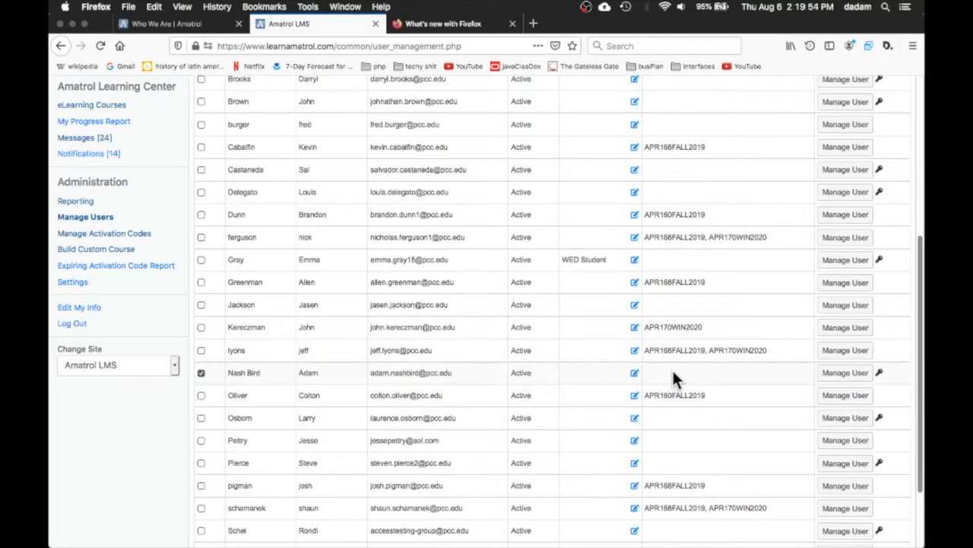
pyautogui.scroll(6, 673, 368)
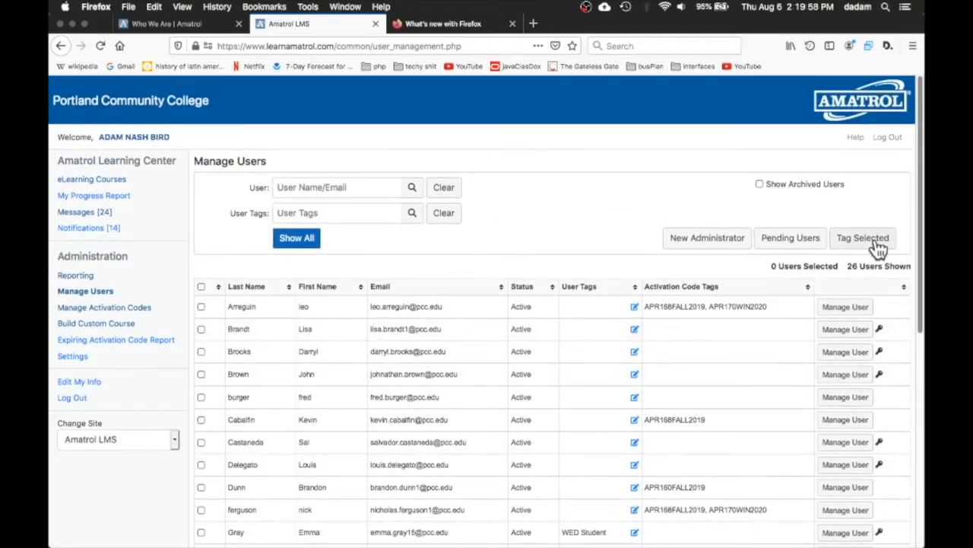
pyautogui.click(874, 238)
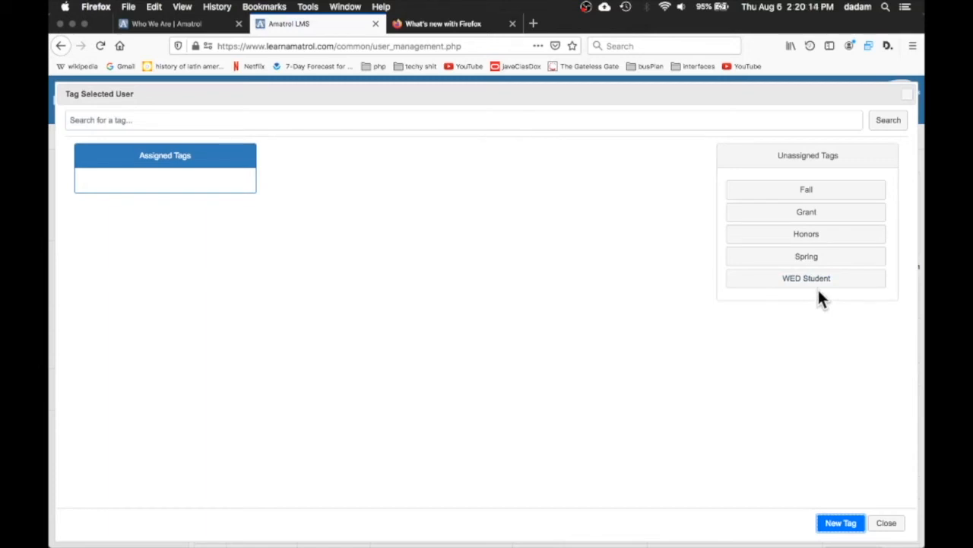
# Create a new tag named APR103Fall2020, assign it to the selected user and close the tag dialog
pyautogui.click(842, 521)
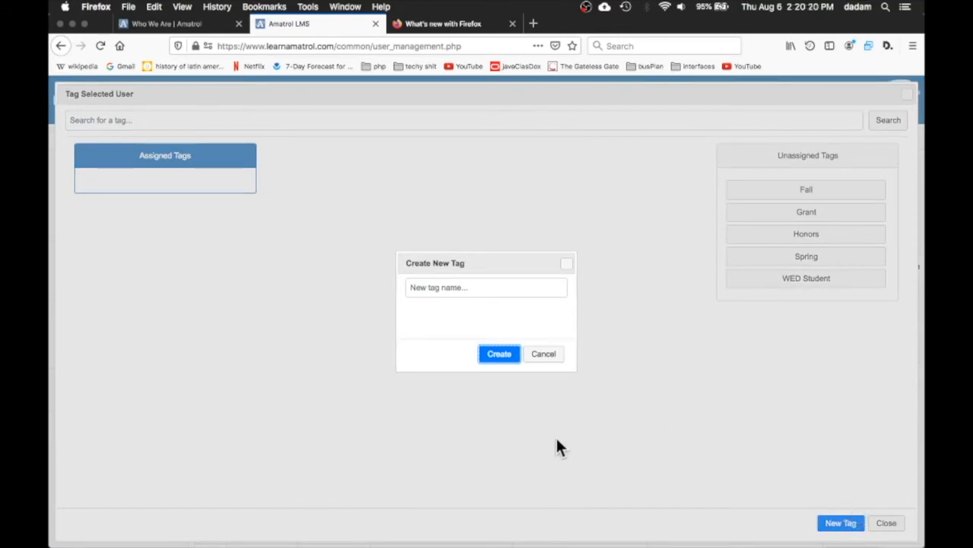
pyautogui.click(478, 286)
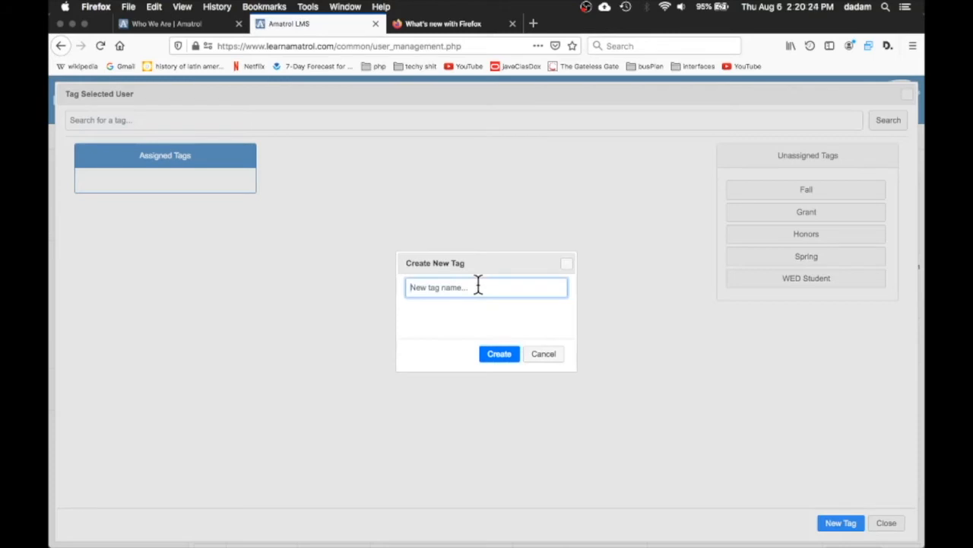
pyautogui.write('AP')
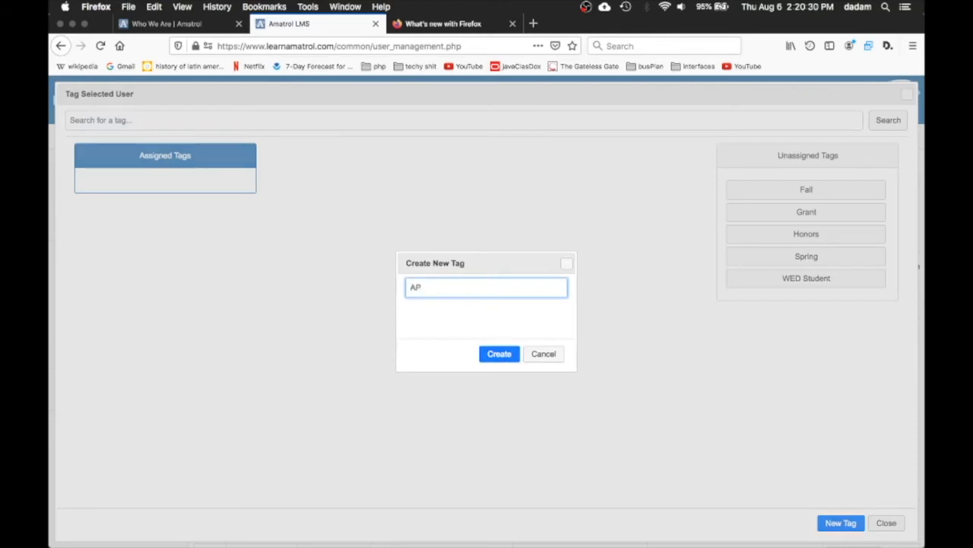
pyautogui.write('R103Fall2020')
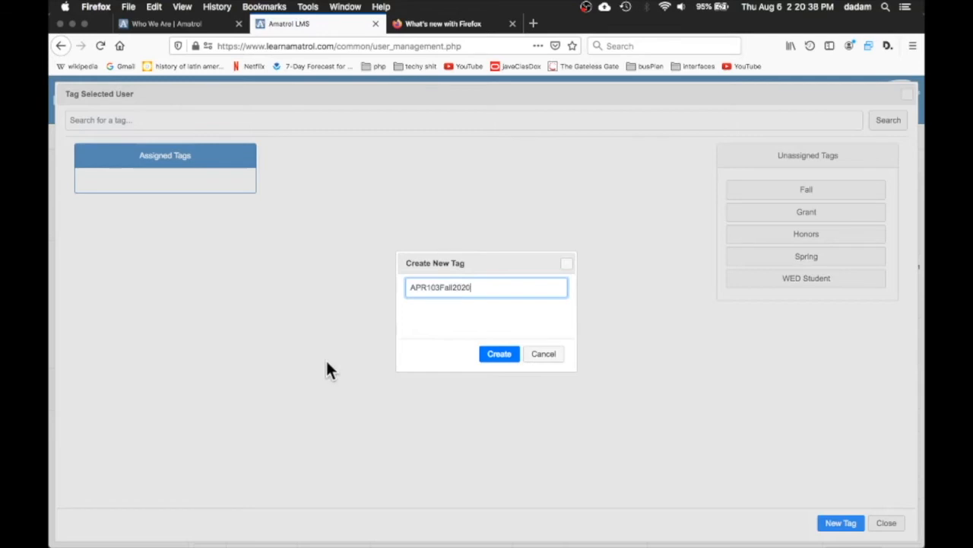
pyautogui.click(502, 356)
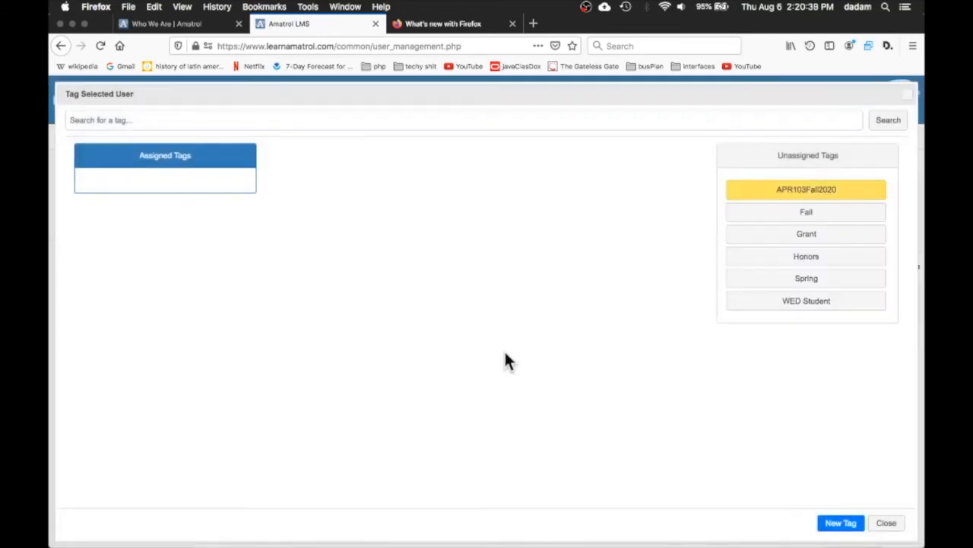
pyautogui.click(848, 196)
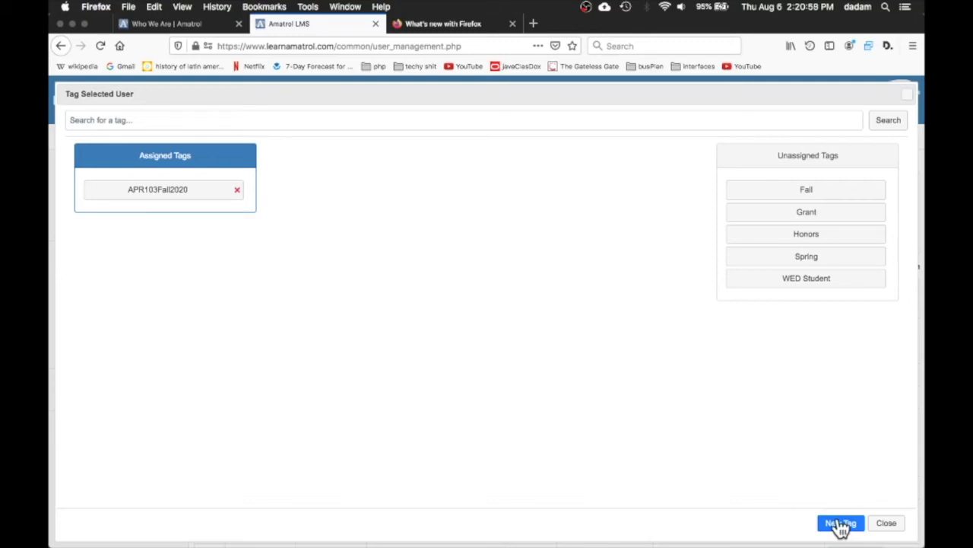
pyautogui.click(895, 531)
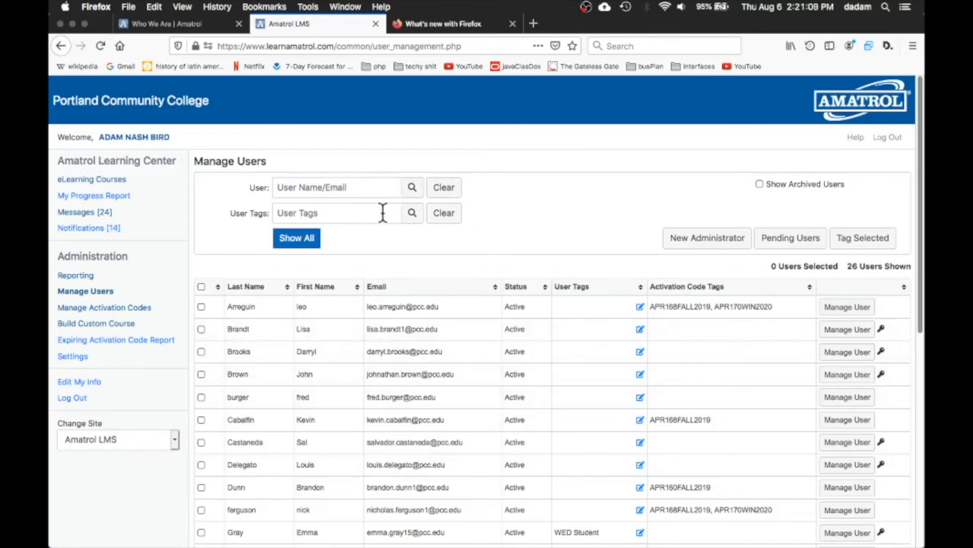
# Open Build Custom Course and expand Main Library Content and its Automation category
pyautogui.click(93, 179)
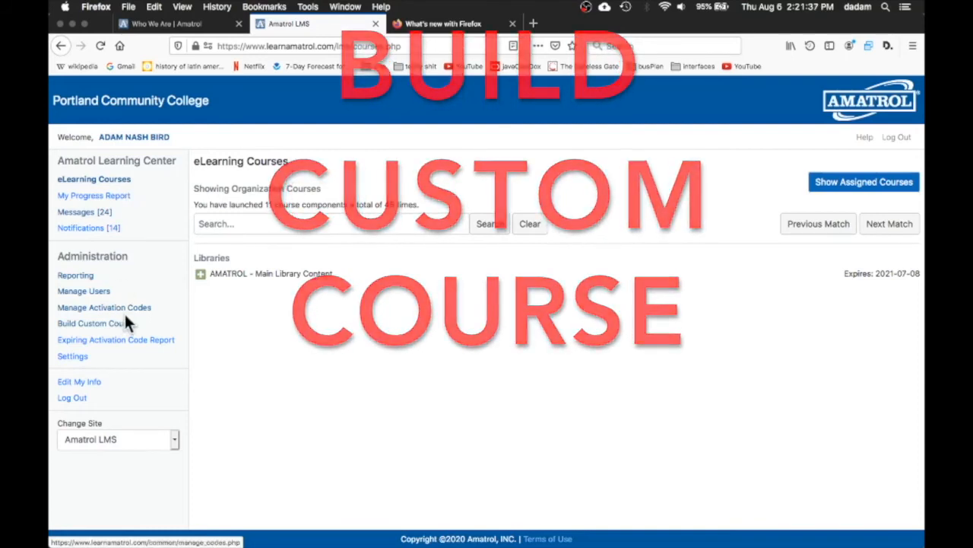
pyautogui.moveTo(141, 324); pyautogui.dragTo(76, 324)
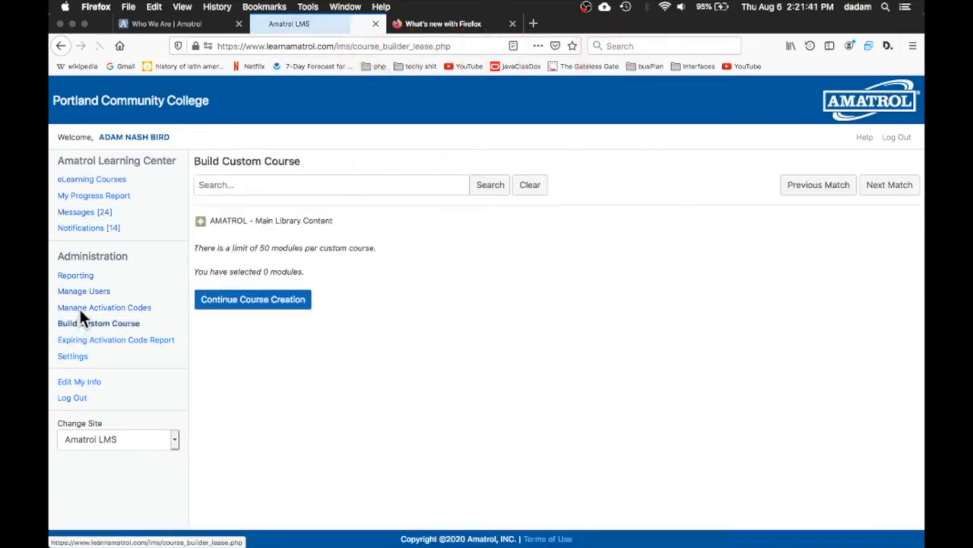
pyautogui.click(202, 221)
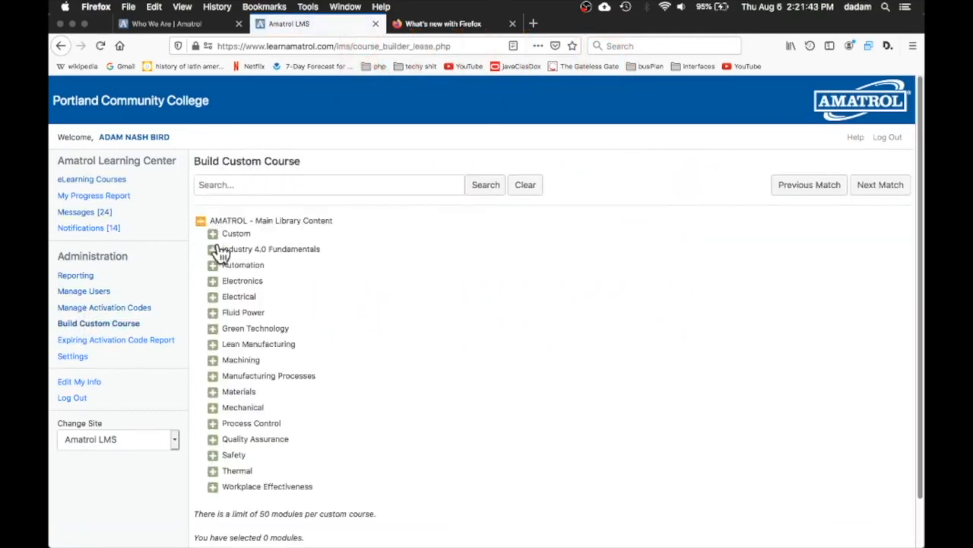
pyautogui.click(214, 265)
# Select the Robotics and Computer Programming and Mechatronics courses and continue the course creation
pyautogui.click(222, 281)
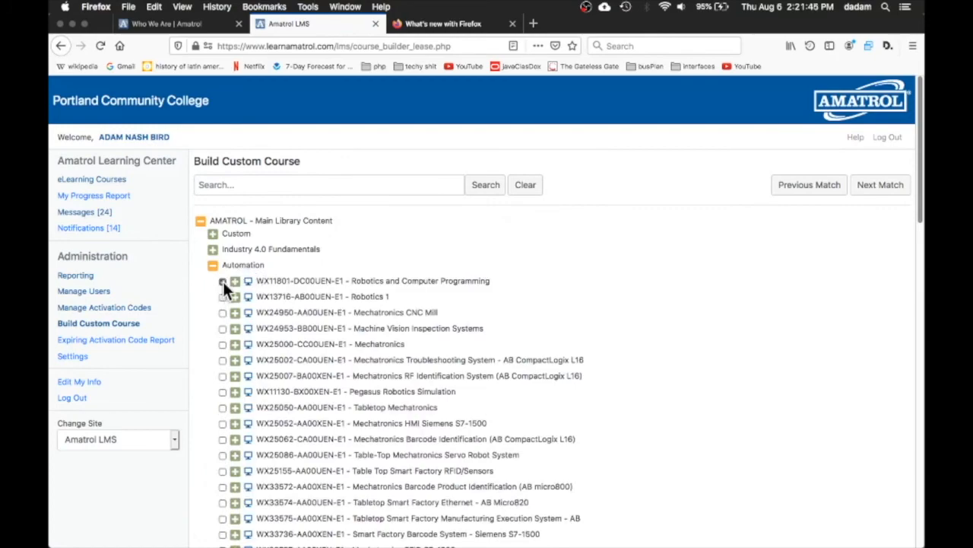
pyautogui.click(222, 344)
pyautogui.scroll(-15, 626, 299)
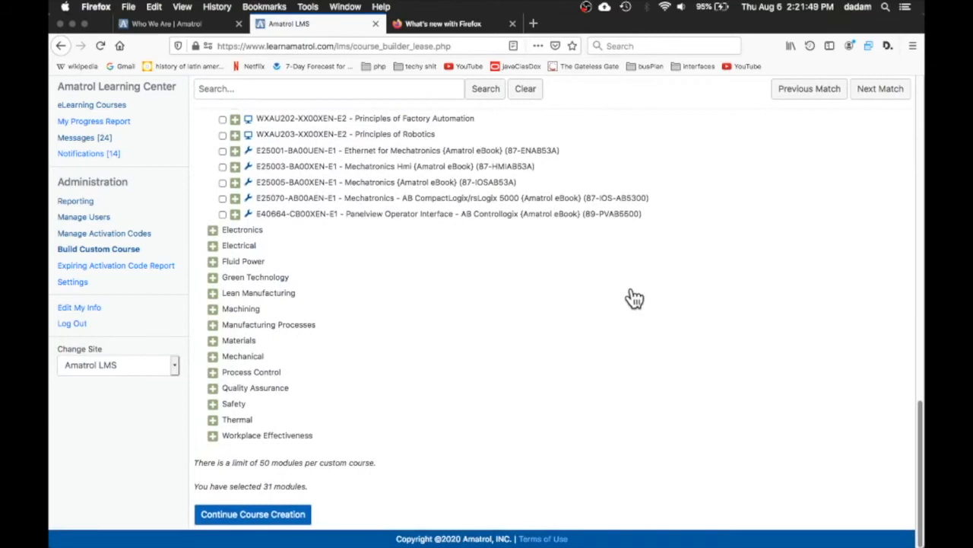
pyautogui.click(305, 512)
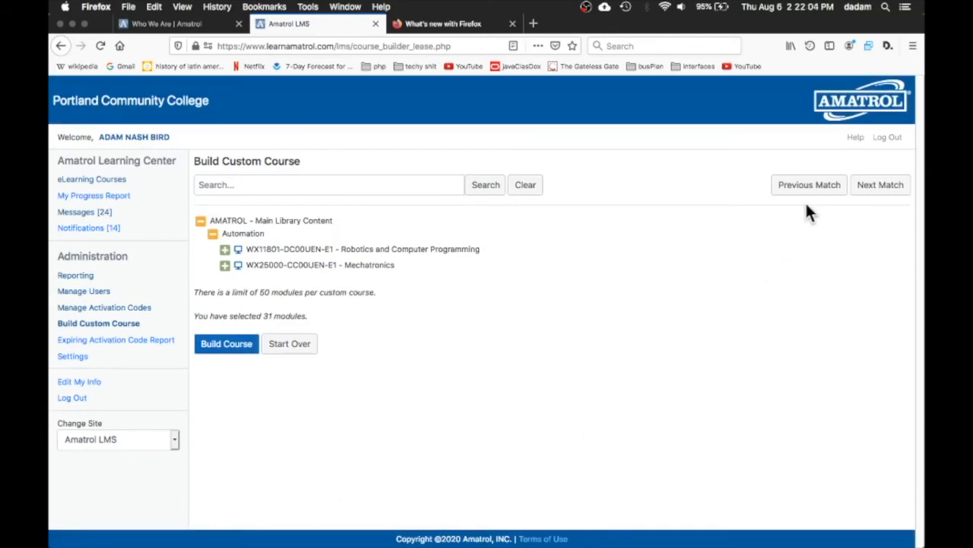
# Open the Help documentation window to review the user overview, then close it
pyautogui.click(856, 137)
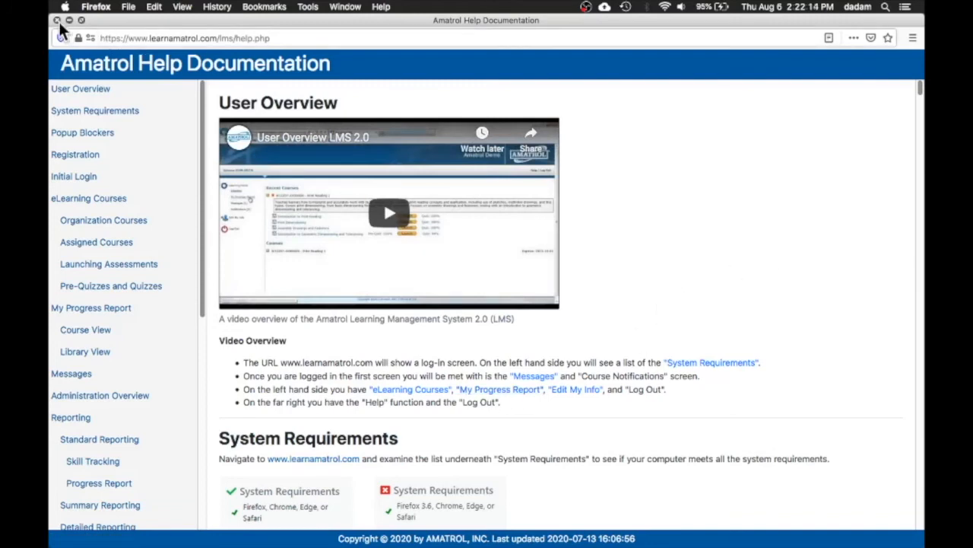
pyautogui.click(59, 22)
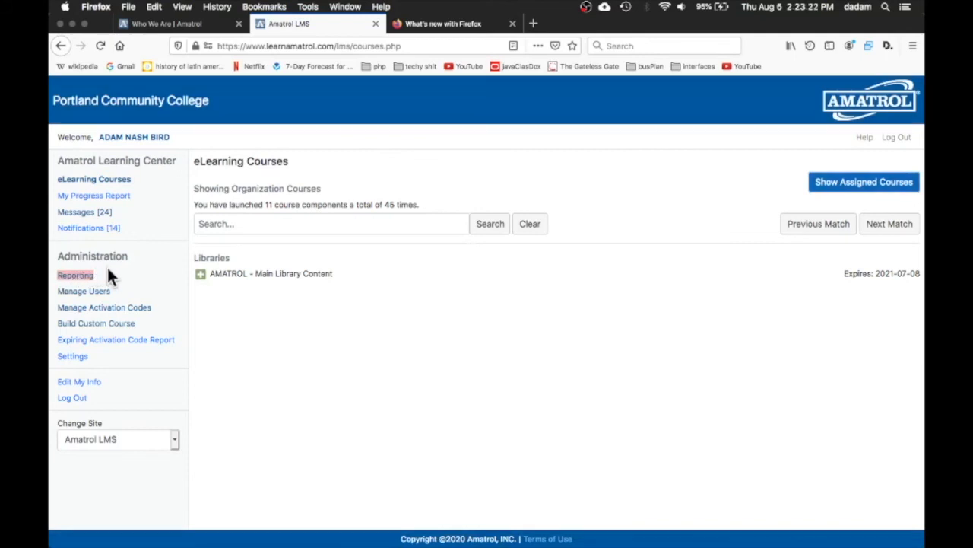
# Open the Reporting page and inspect its filter fields and start date calendar before returning to eLearning Courses
pyautogui.click(85, 277)
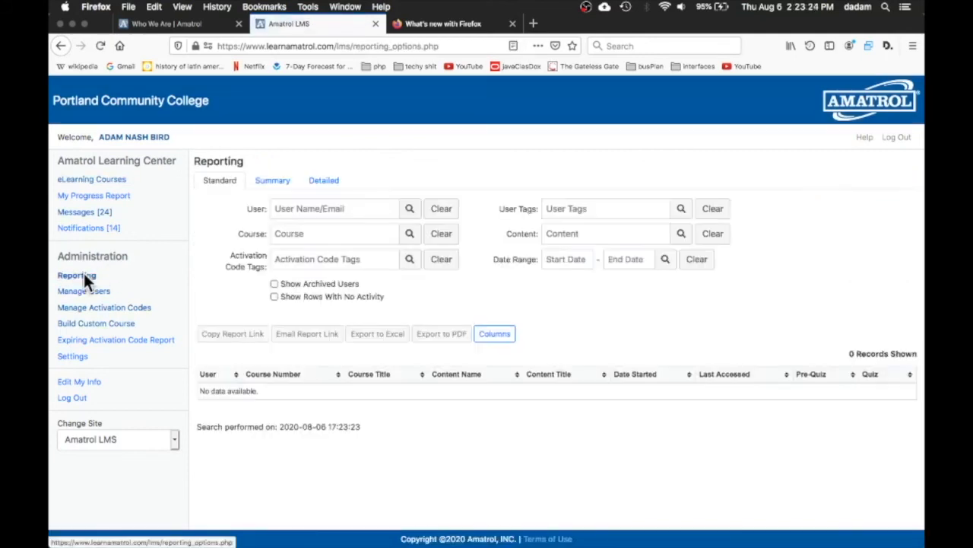
pyautogui.click(301, 260)
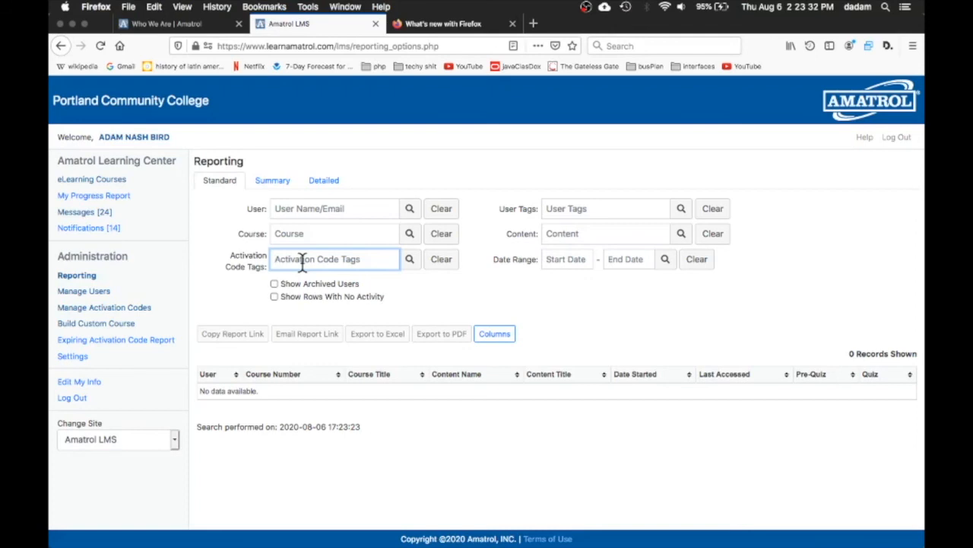
pyautogui.click(290, 233)
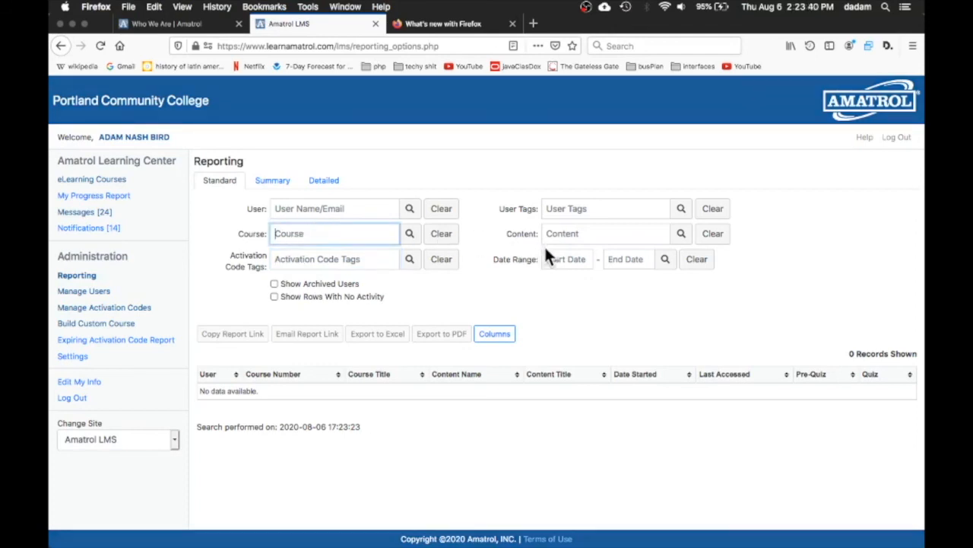
pyautogui.click(561, 262)
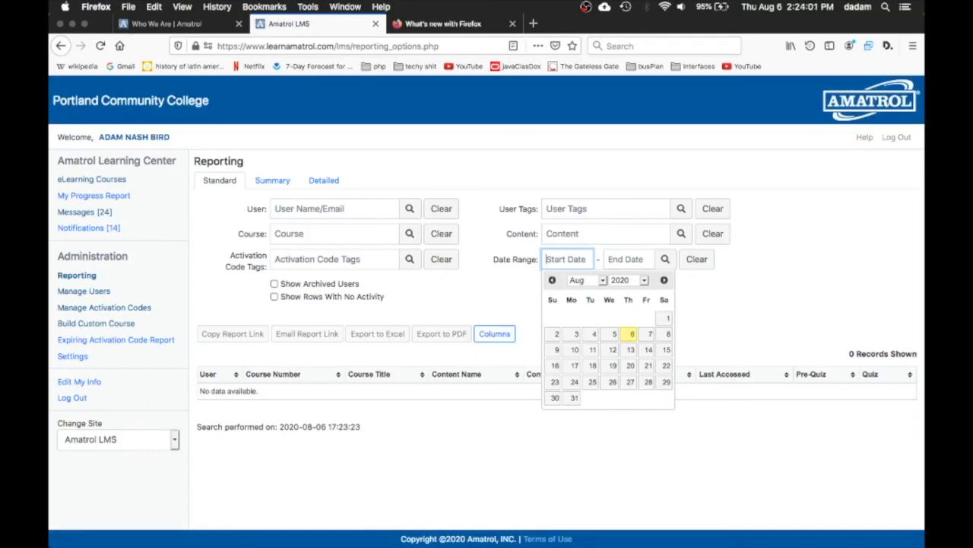
pyautogui.click(111, 181)
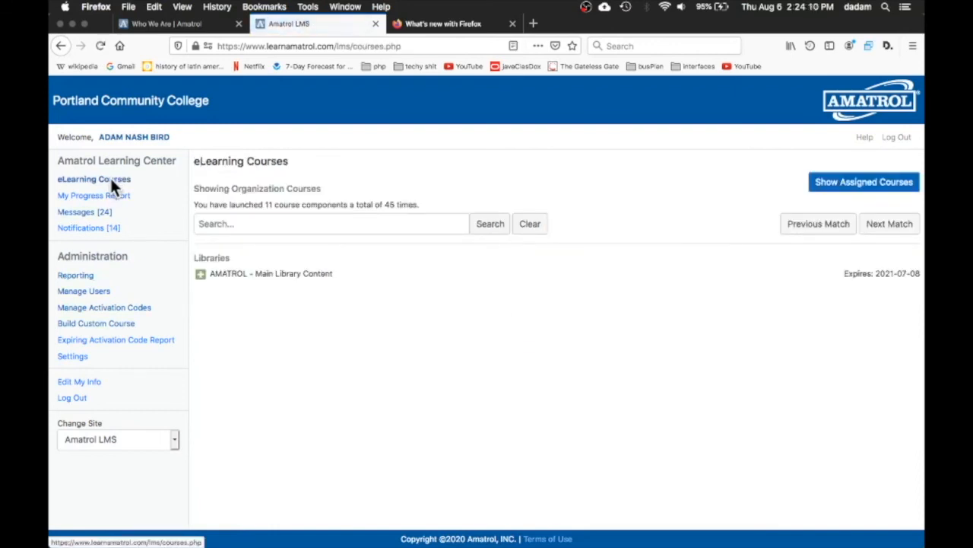